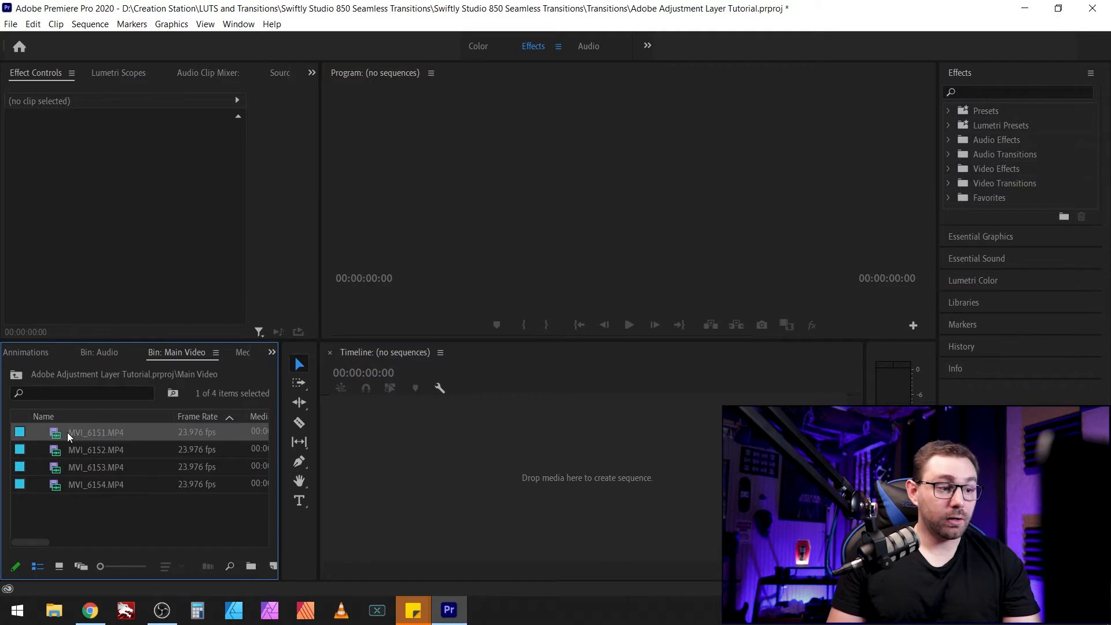
# - Create a sequence from MVI_6151.MP4 and place MVI_6152, MVI_6153 and MVI_6154 after it on V1 with gaps between the clips
pyautogui.moveTo(67, 432); pyautogui.dragTo(383, 440)
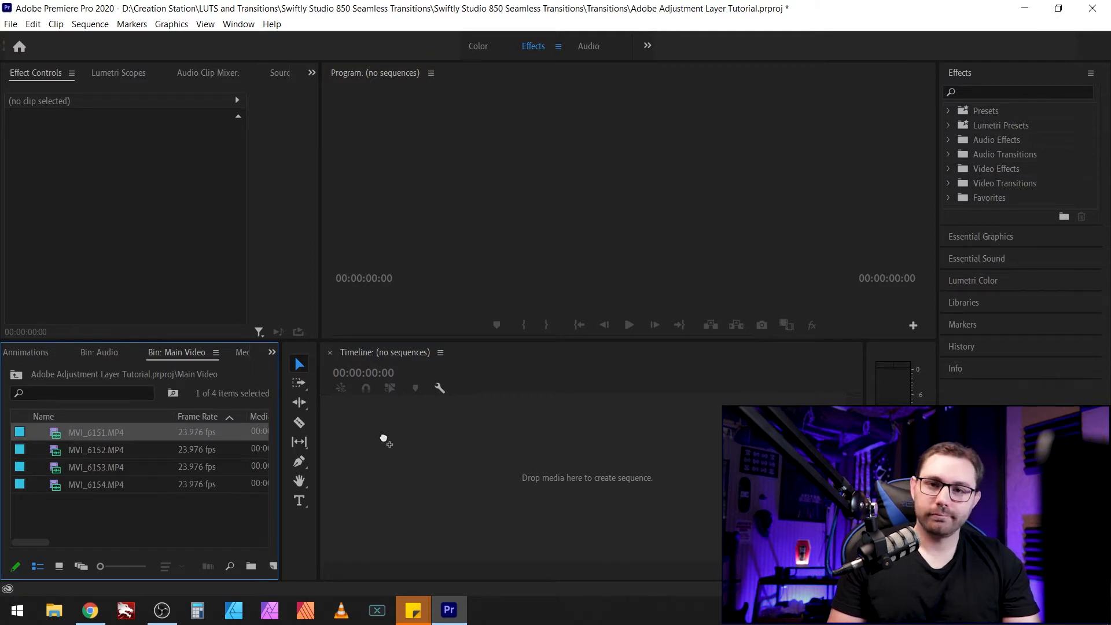
pyautogui.moveTo(383, 440); pyautogui.dragTo(405, 437)
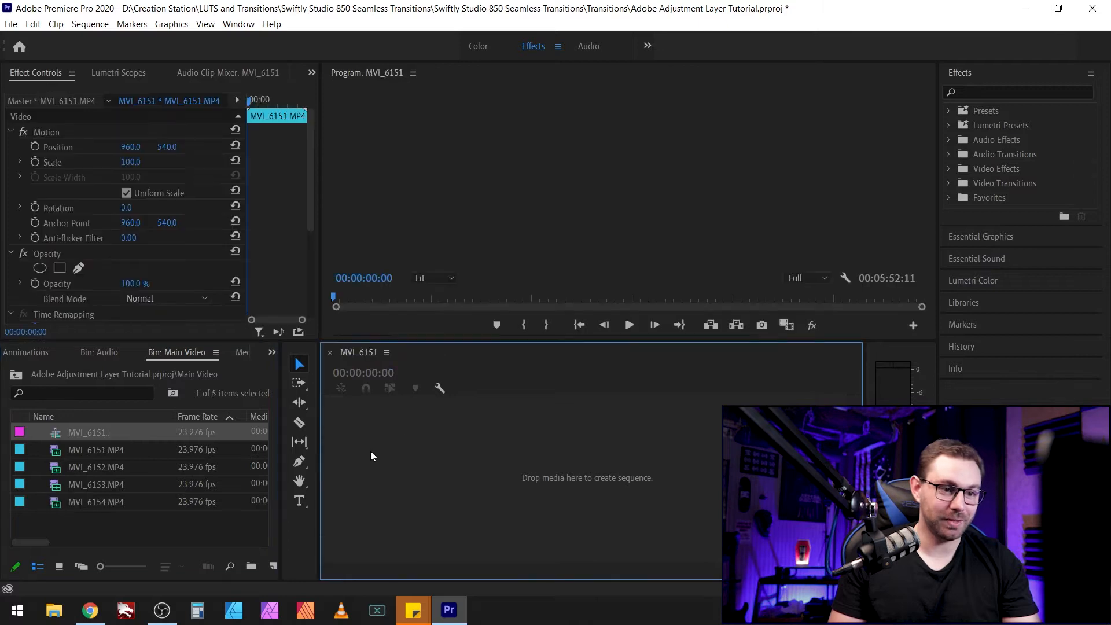
pyautogui.click(92, 466)
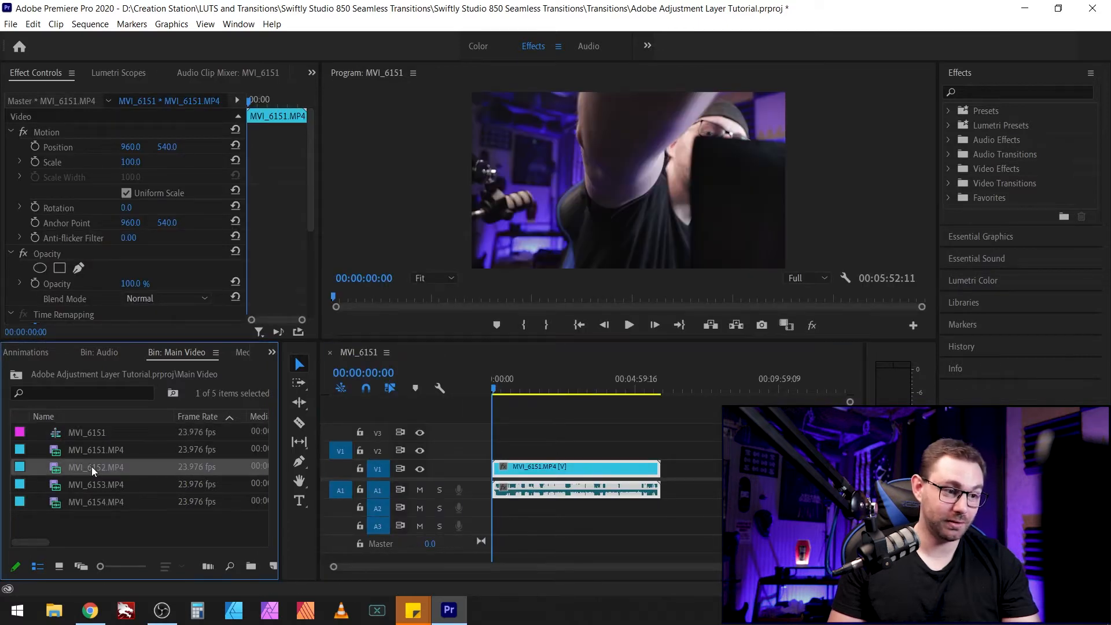
pyautogui.moveTo(74, 466); pyautogui.dragTo(705, 473)
pyautogui.scroll(-3, 632, 502)
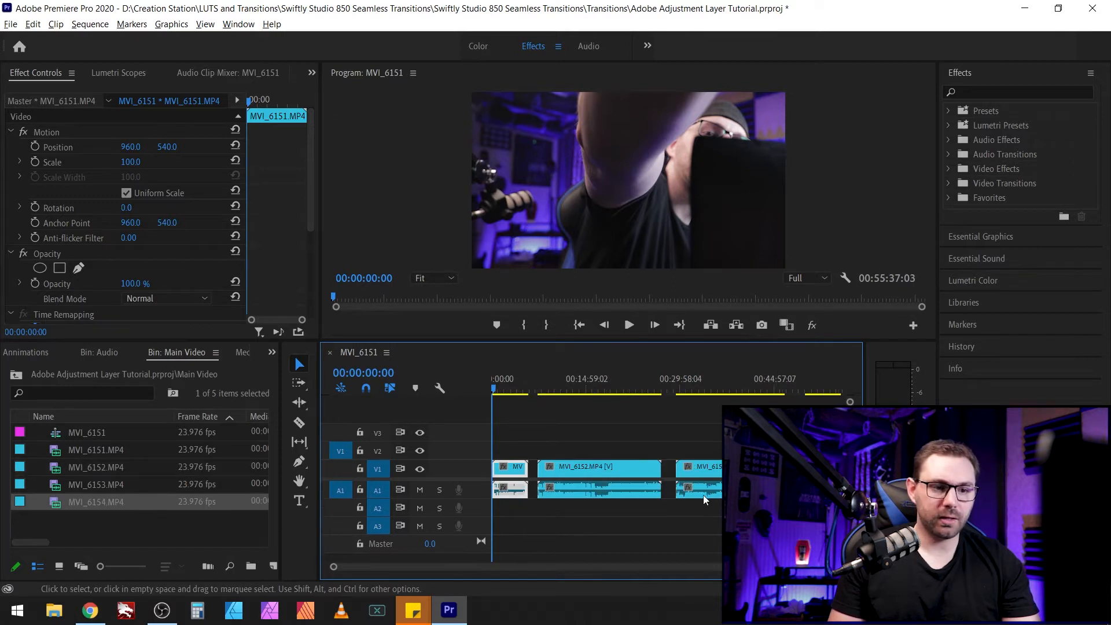
# - Place the four WAV recordings 201217_001 to 201217_004 from the Audio bin on A2, each beneath its matching video clip
pyautogui.click(16, 376)
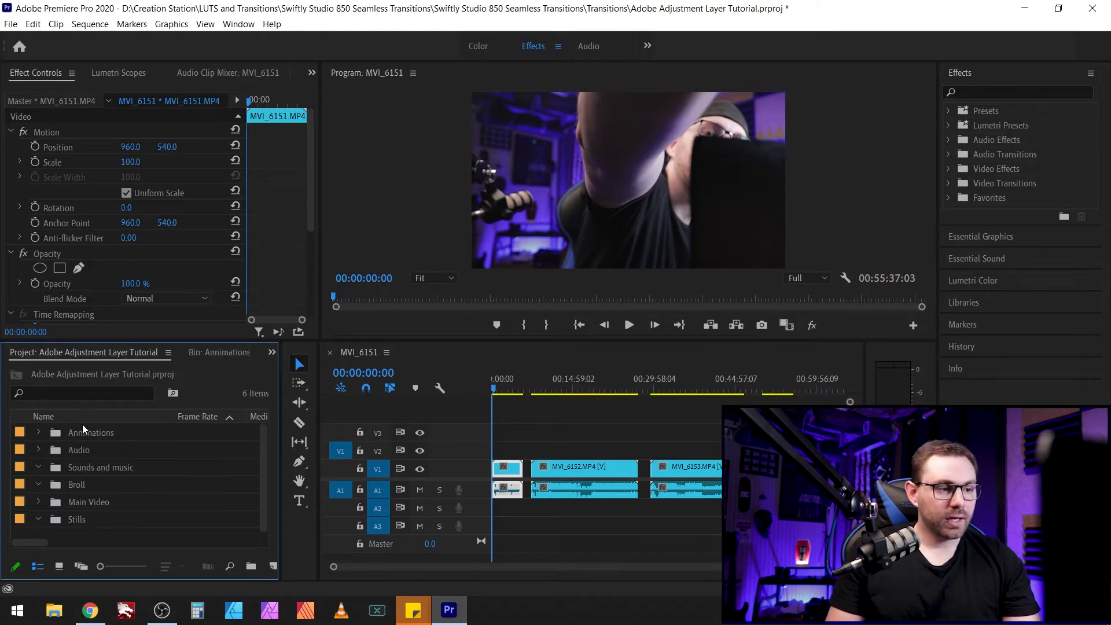
pyautogui.doubleClick(89, 449)
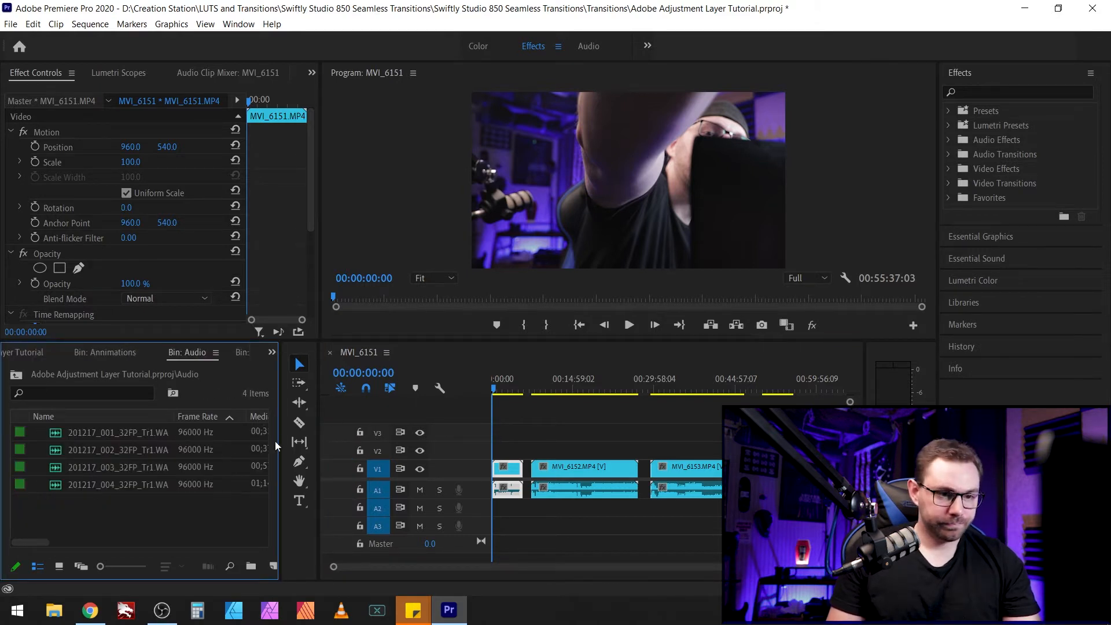
pyautogui.click(98, 432)
pyautogui.moveTo(79, 432); pyautogui.dragTo(492, 516)
pyautogui.click(95, 449)
pyautogui.moveTo(428, 496); pyautogui.dragTo(533, 509)
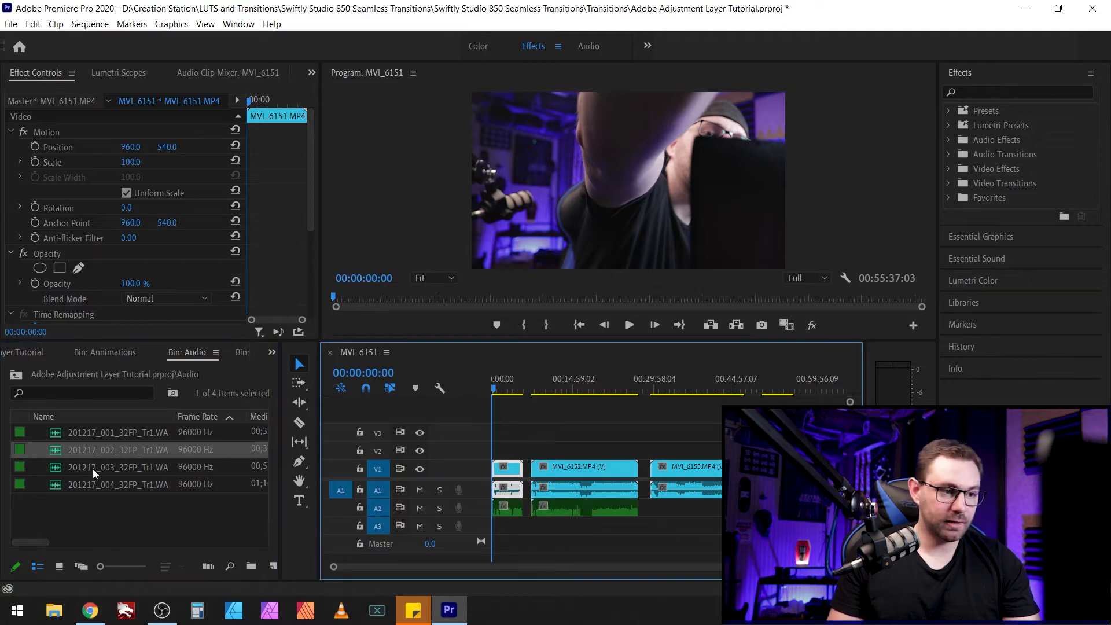
pyautogui.moveTo(90, 475); pyautogui.dragTo(653, 508)
pyautogui.moveTo(145, 491); pyautogui.dragTo(767, 506)
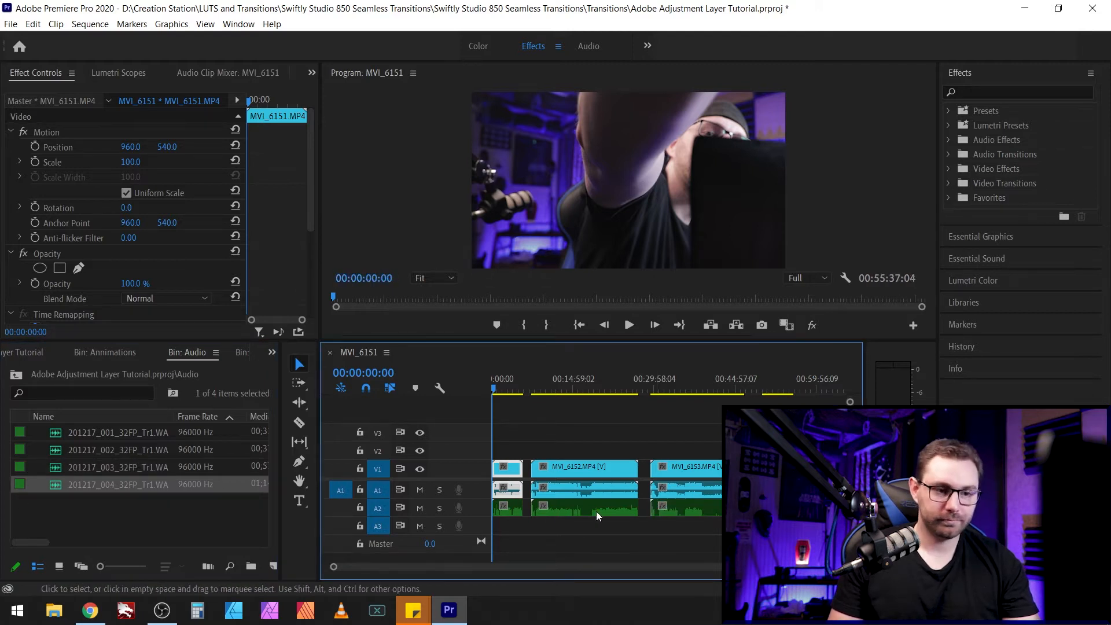
# - Expand audio tracks A1 and A2 in the timeline so the waveforms of the first clip can be compared
pyautogui.press('=')
pyautogui.press('=')
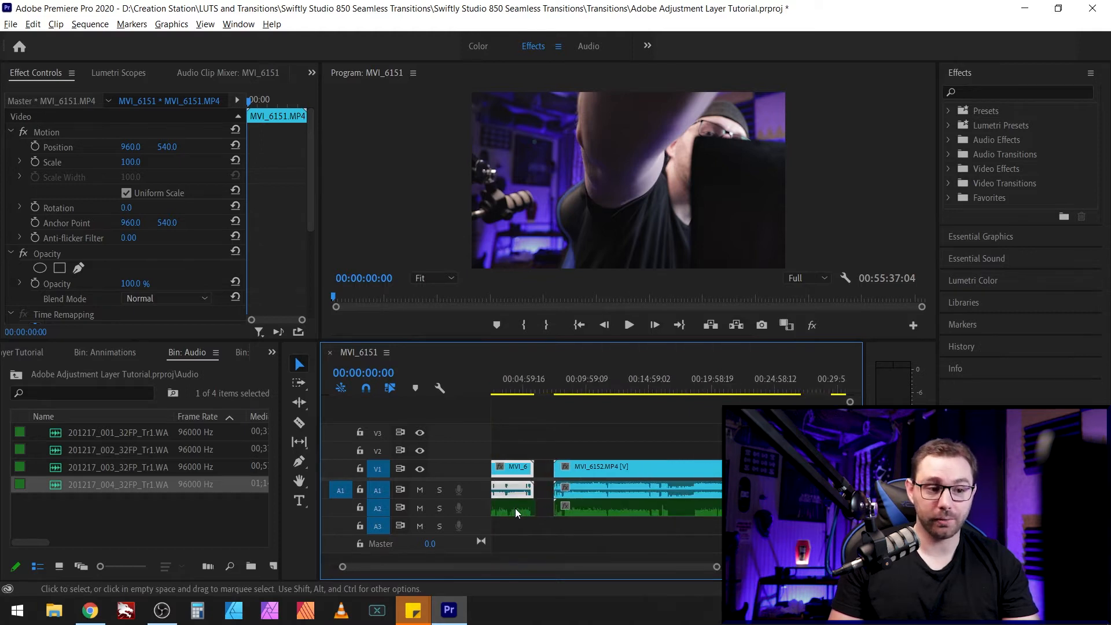
pyautogui.doubleClick(471, 509)
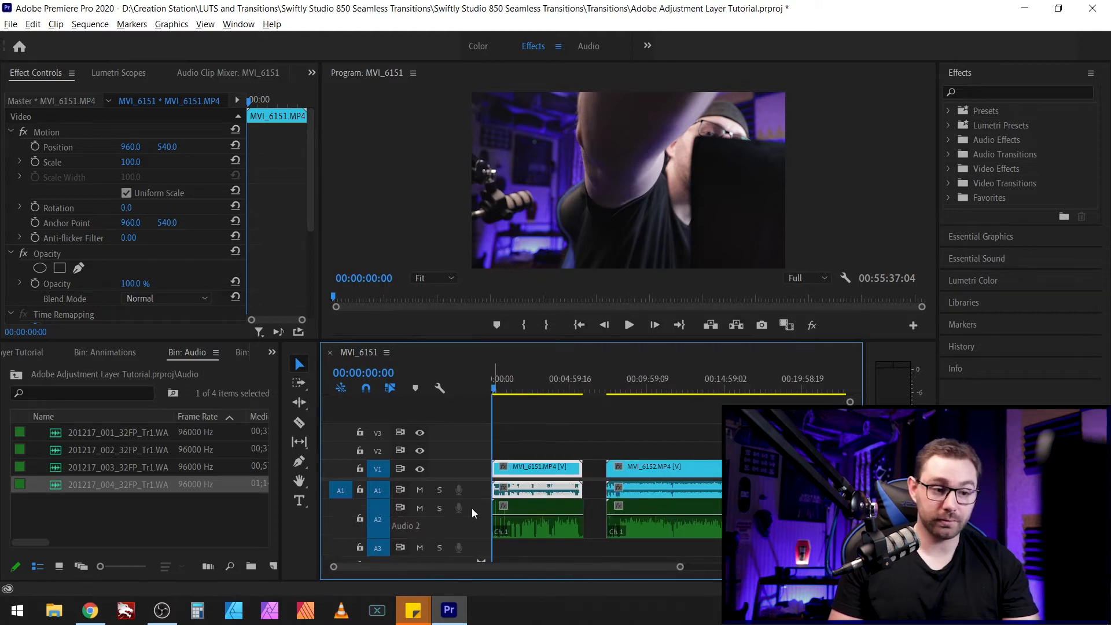
pyautogui.doubleClick(477, 491)
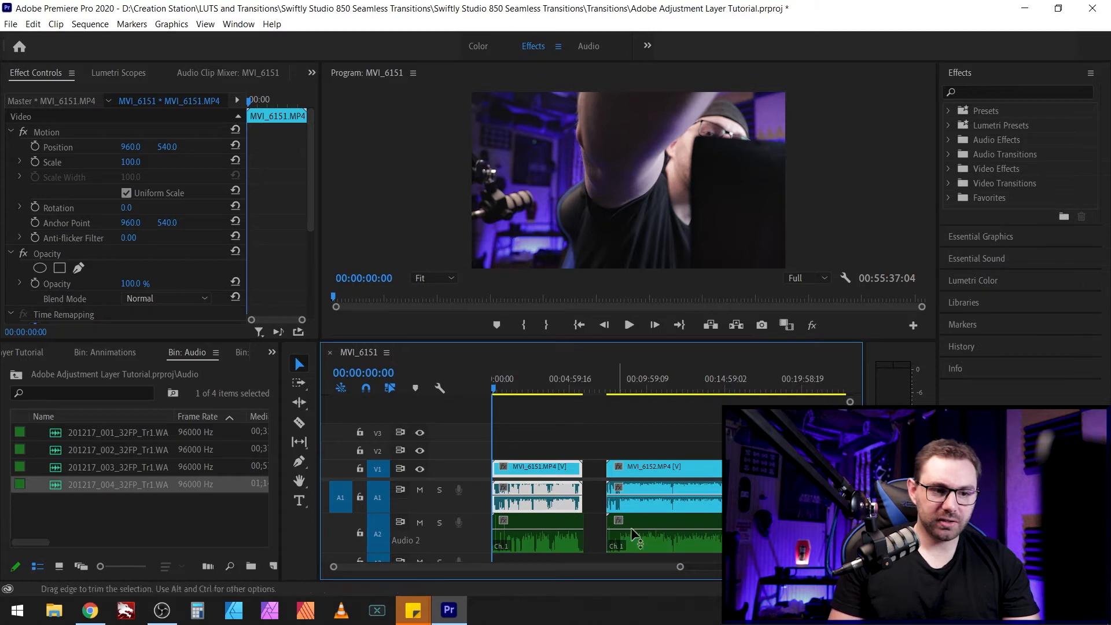
pyautogui.press('=')
pyautogui.press('=')
pyautogui.press('=')
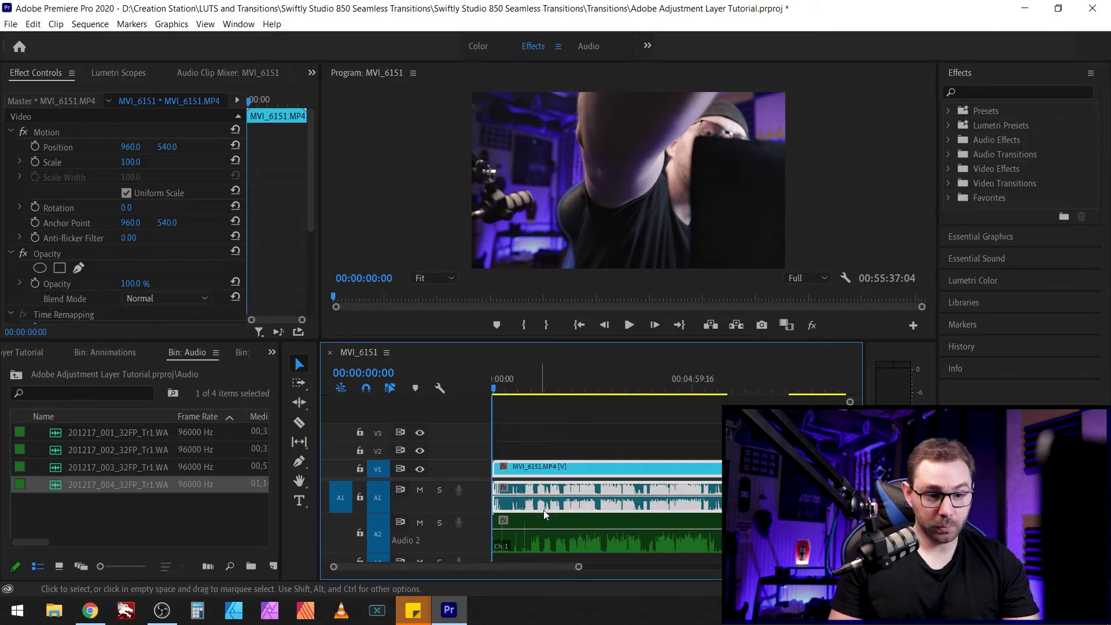
# - Synchronize the MVI_6151.MP4 clip with the WAV recording beneath it by Audio, using track channel 1
pyautogui.scroll(-5, 543, 509)
pyautogui.scroll(5, 542, 509)
pyautogui.scroll(-1, 531, 513)
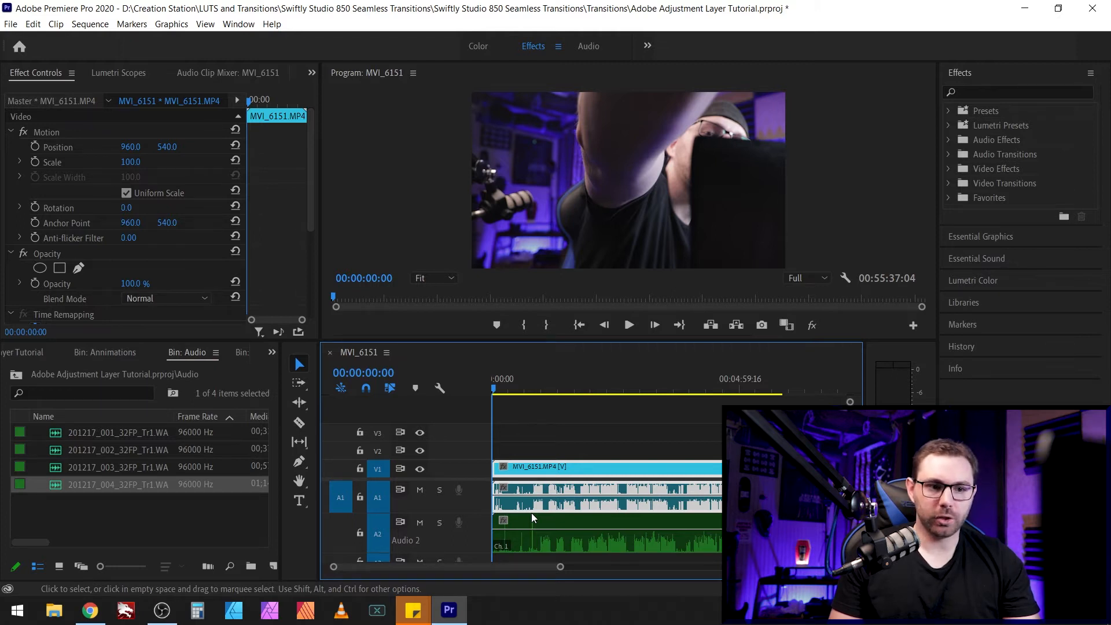
pyautogui.keyDown('shift'); pyautogui.click(532, 517); pyautogui.keyUp('shift')
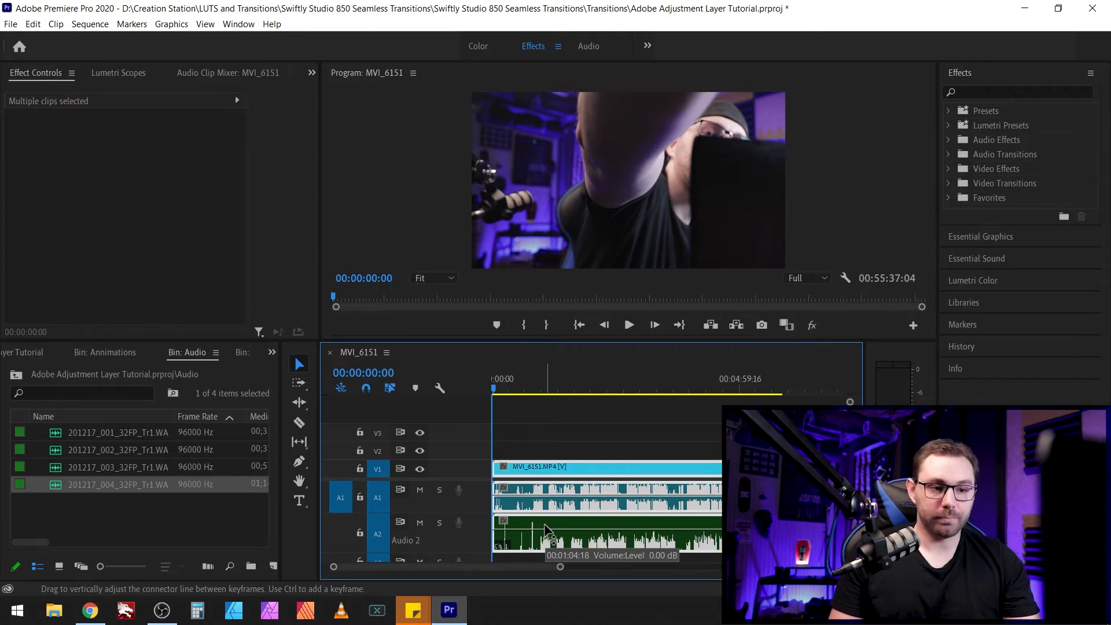
pyautogui.rightClick(545, 528)
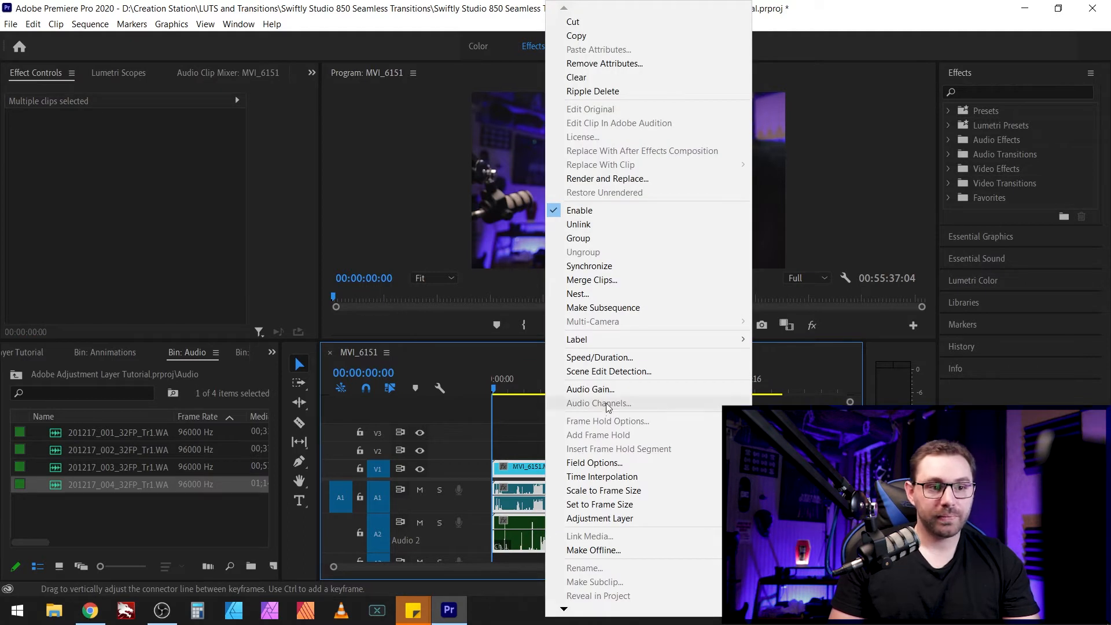
pyautogui.click(589, 266)
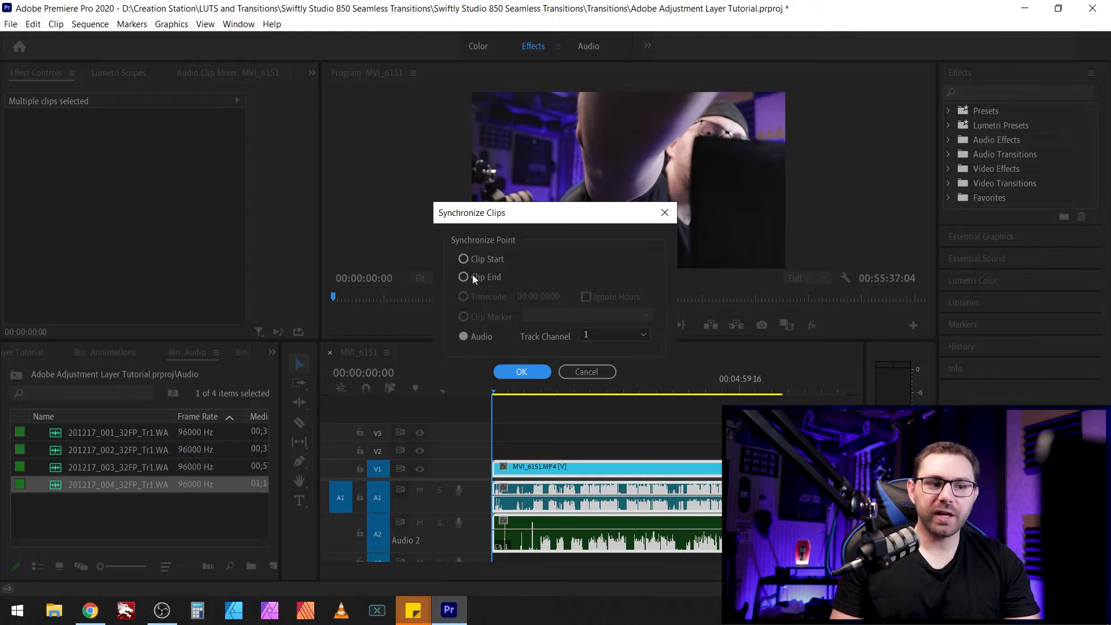
pyautogui.click(518, 373)
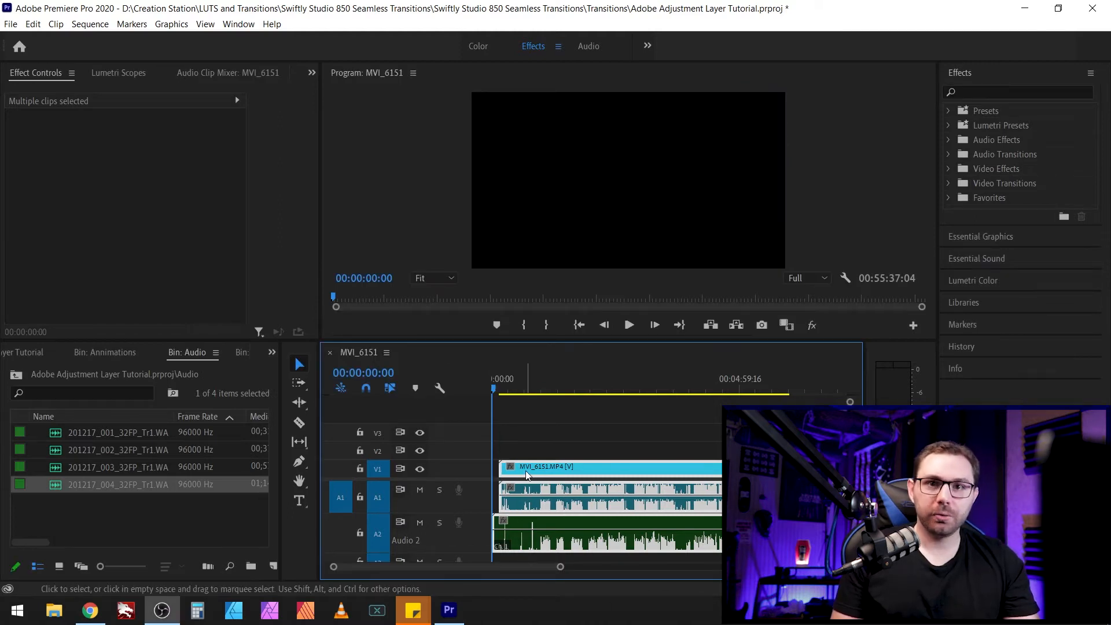
# - Examine the camera and WAV waveforms near the start of MVI_6151 to check how well their peaks line up
pyautogui.scroll(3, 510, 517)
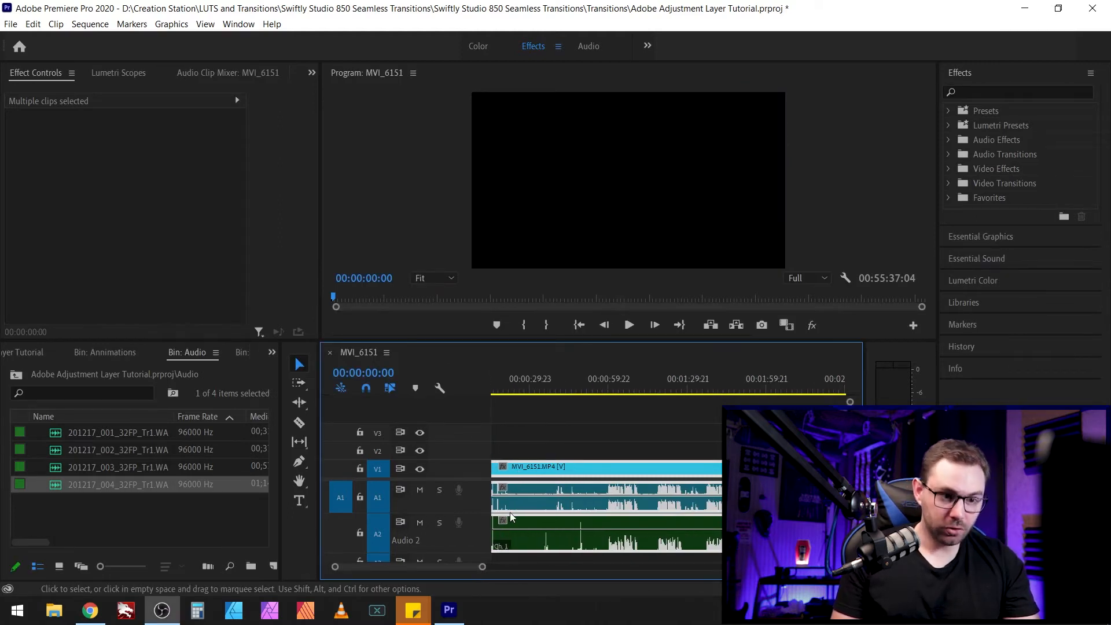
pyautogui.scroll(4, 510, 516)
pyautogui.scroll(3, 535, 528)
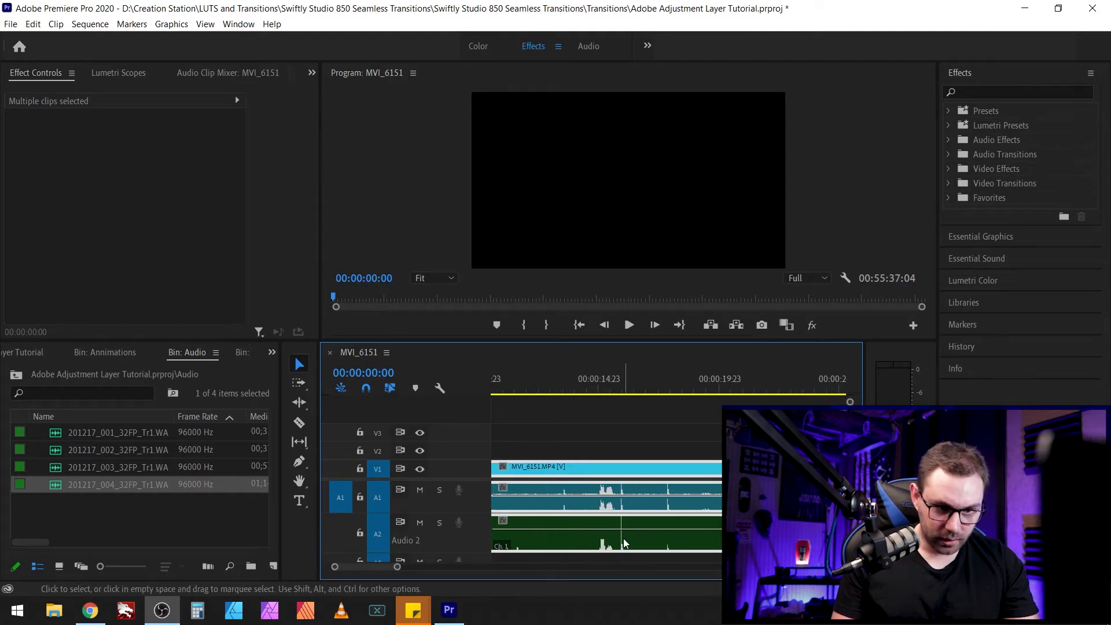
pyautogui.scroll(-1, 625, 542)
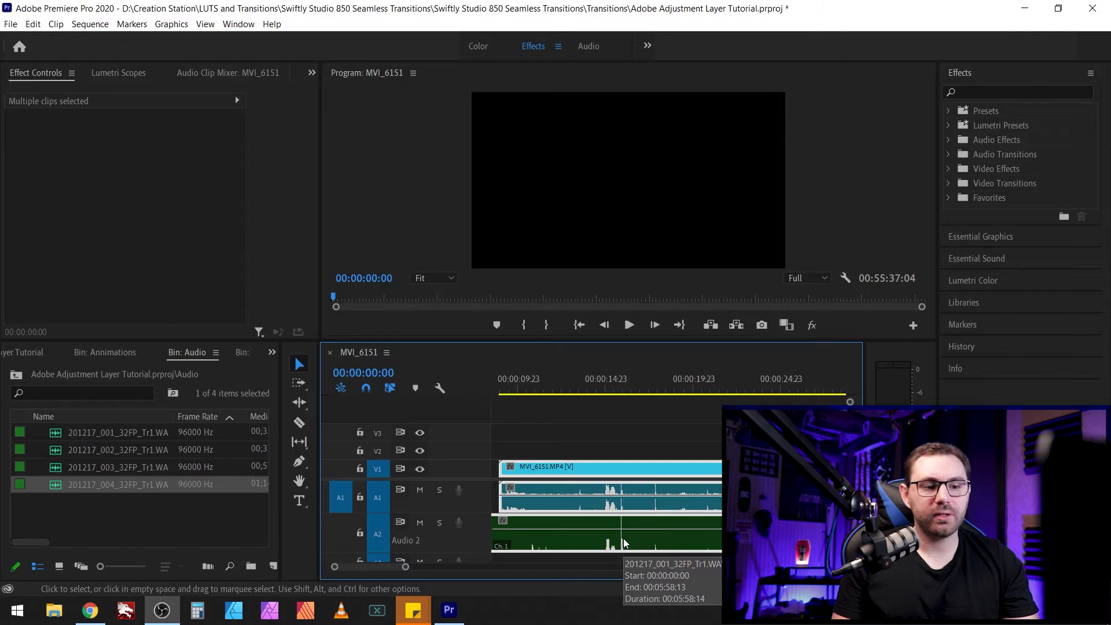
pyautogui.scroll(2, 624, 541)
pyautogui.scroll(-3, 617, 535)
pyautogui.scroll(2, 614, 531)
pyautogui.click(574, 386)
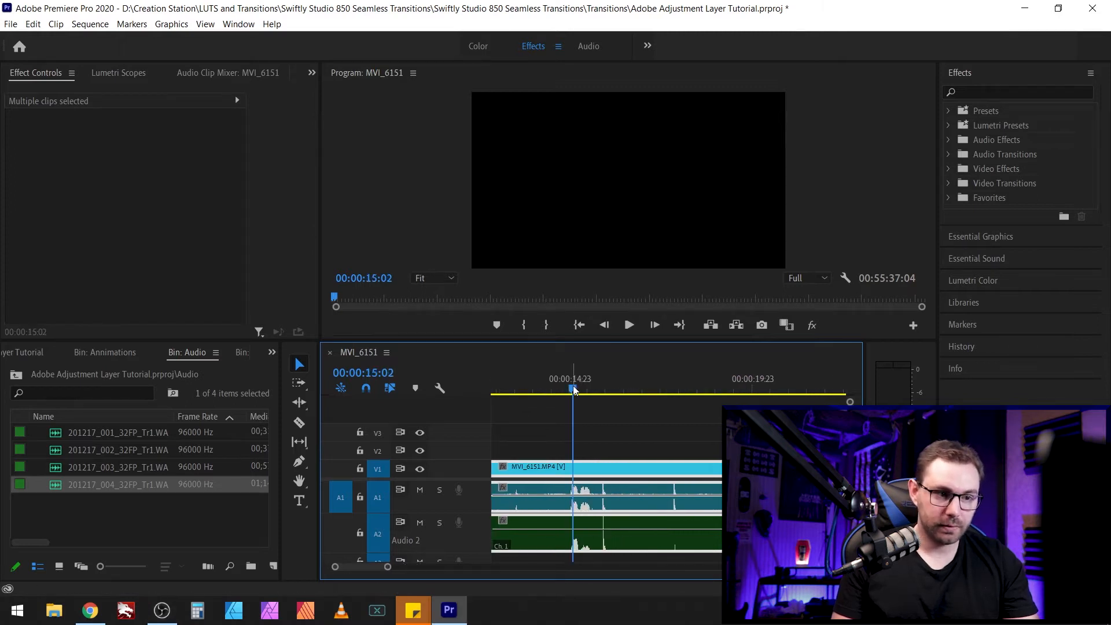
# - Mute audio tracks A1 and A2 and move the playhead to the hand clap at 00:00:15:21
pyautogui.click(419, 523)
pyautogui.moveTo(573, 384); pyautogui.dragTo(603, 382)
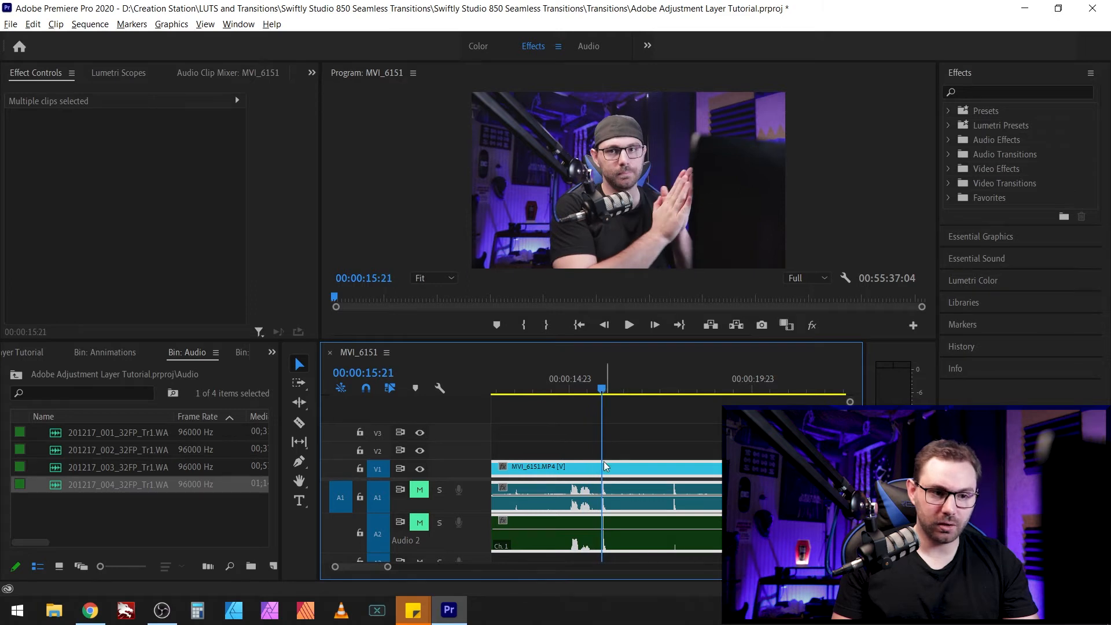
pyautogui.press('=')
pyautogui.moveTo(602, 387)
pyautogui.mouseDown()
pyautogui.moveTo(581, 376)
pyautogui.moveTo(600, 379)
pyautogui.mouseUp()
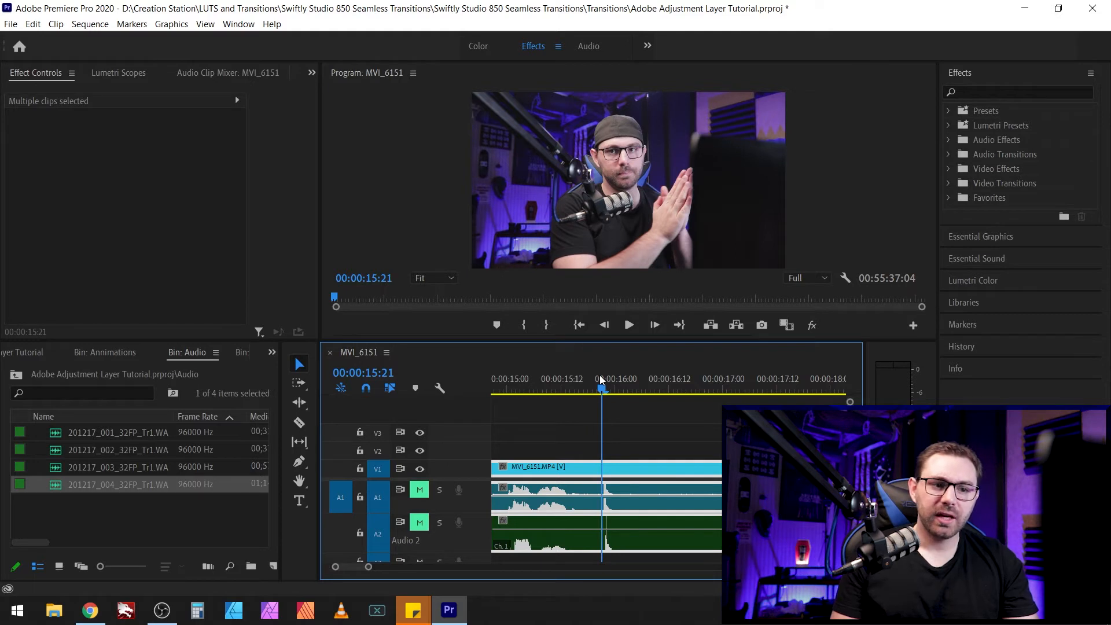
pyautogui.moveTo(600, 375)
pyautogui.mouseDown()
pyautogui.moveTo(591, 371)
pyautogui.moveTo(610, 366)
pyautogui.moveTo(600, 363)
pyautogui.mouseUp()
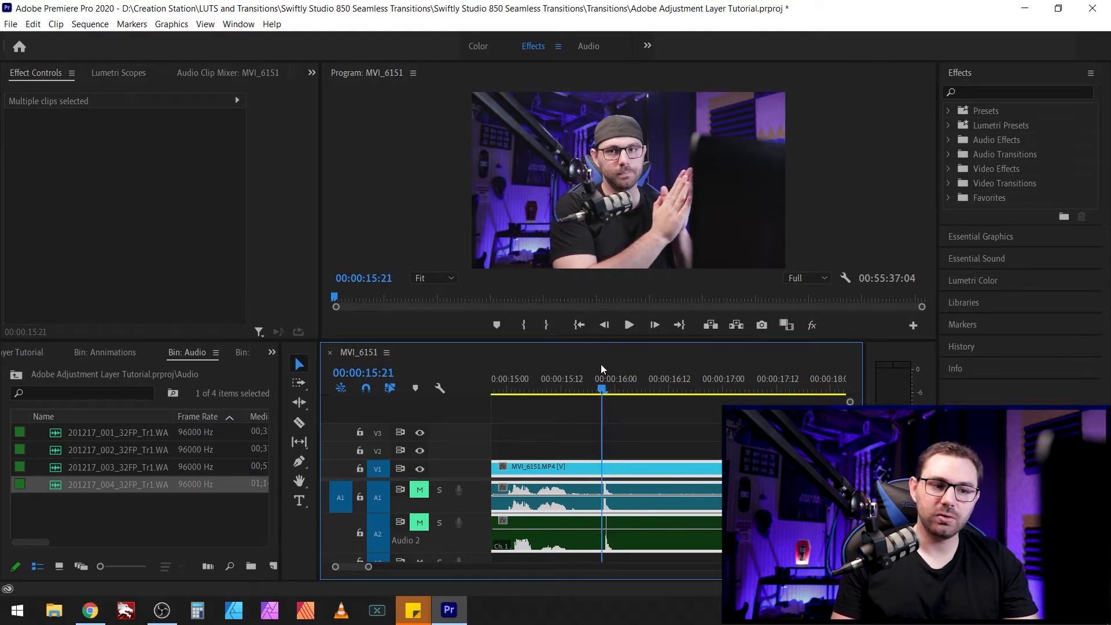
pyautogui.scroll(3, 610, 480)
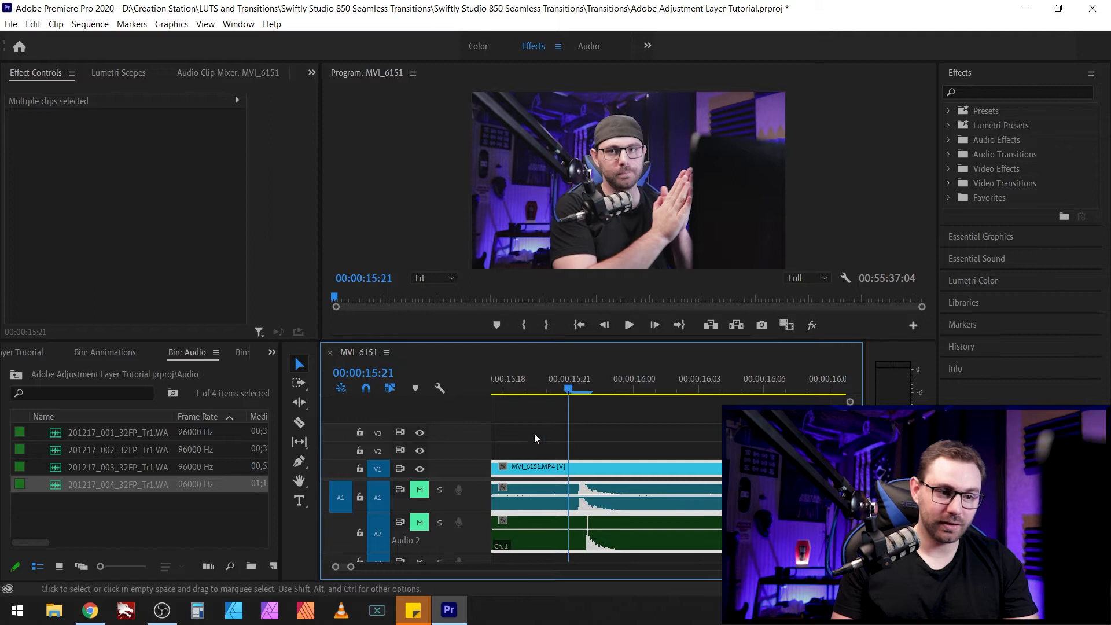
# - Unmute A2 and play the clap section from about 00:00:14:20 to check the WAV audio against the picture
pyautogui.click(422, 525)
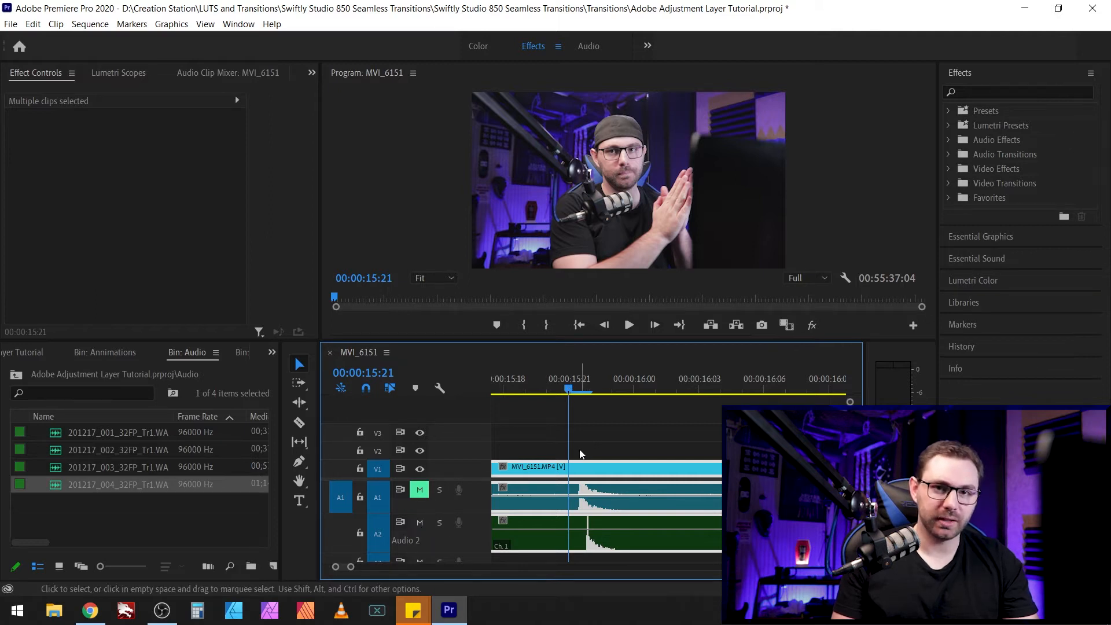
pyautogui.scroll(-2, 582, 453)
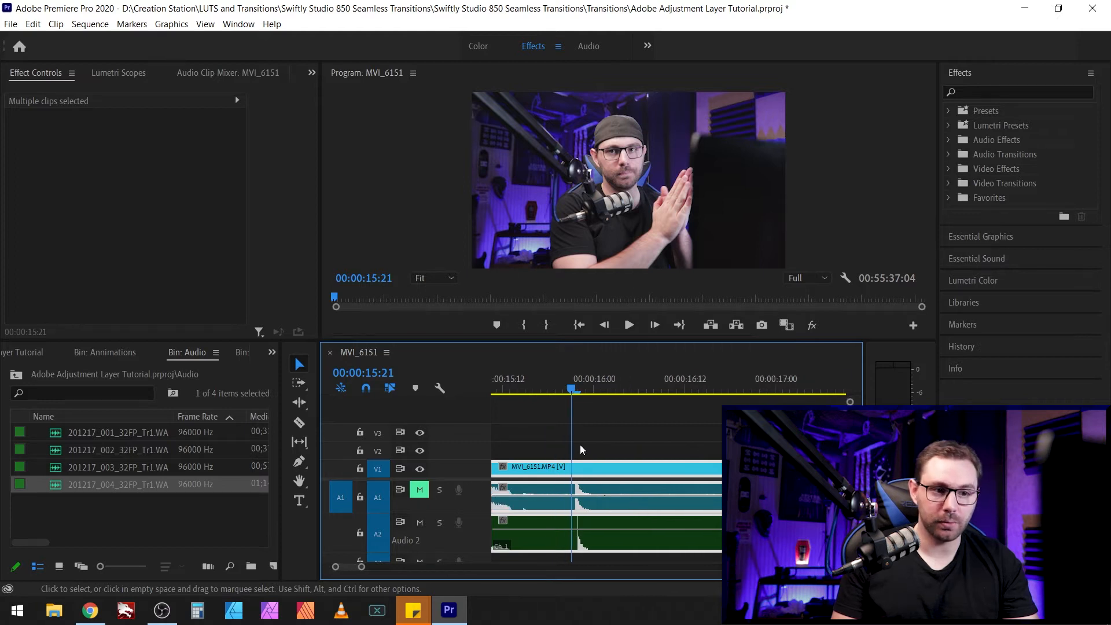
pyautogui.click(557, 377)
pyautogui.scroll(-3, 585, 429)
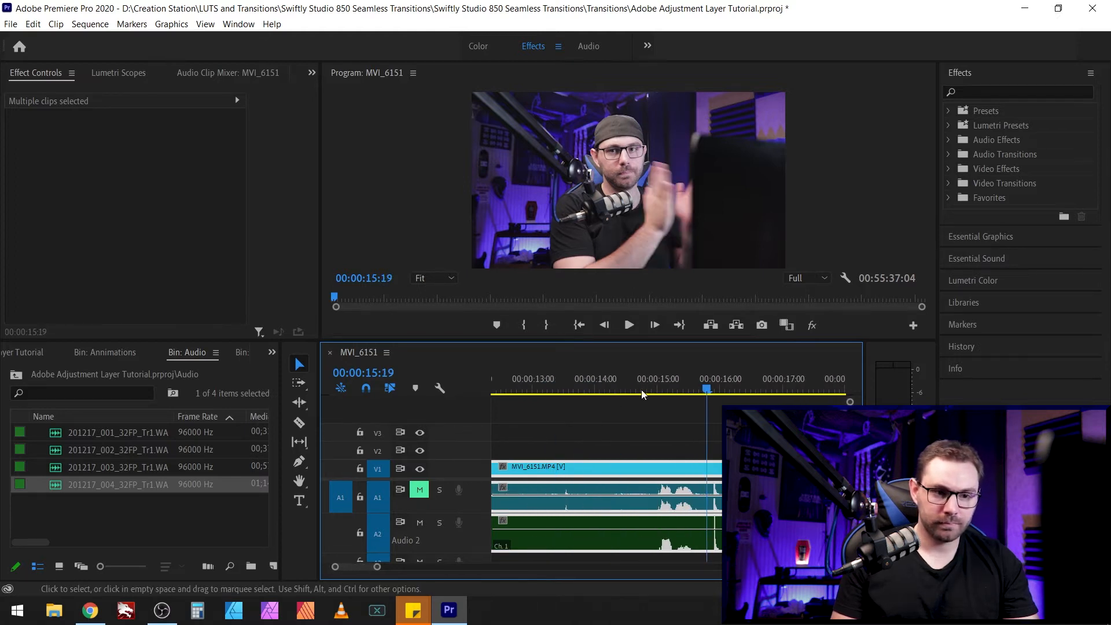
pyautogui.click(648, 379)
pyautogui.press('space')
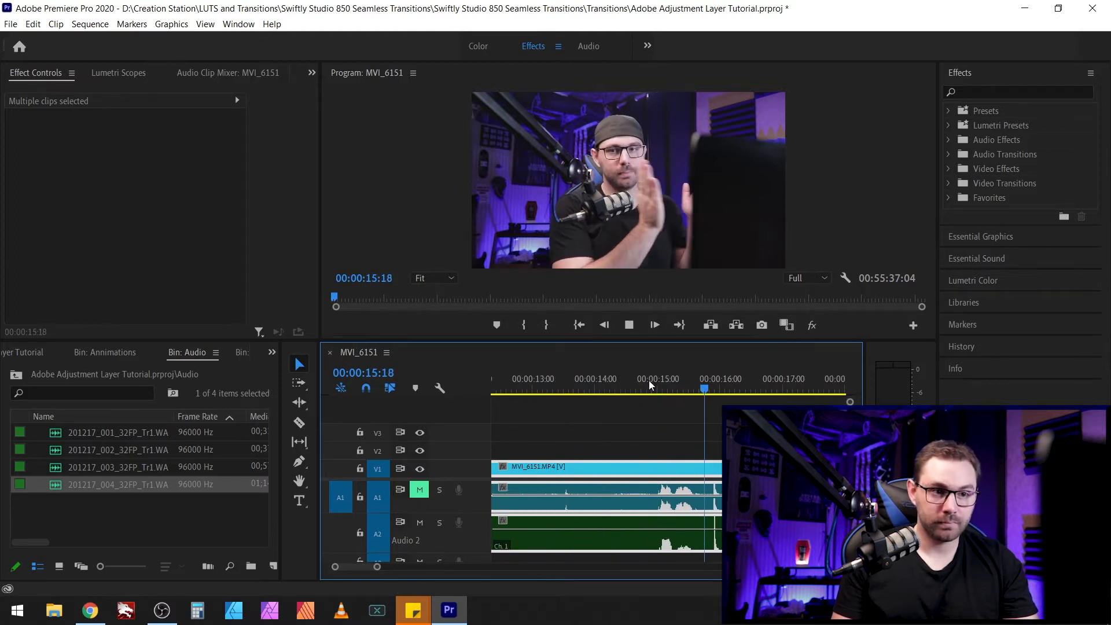
pyautogui.click(645, 380)
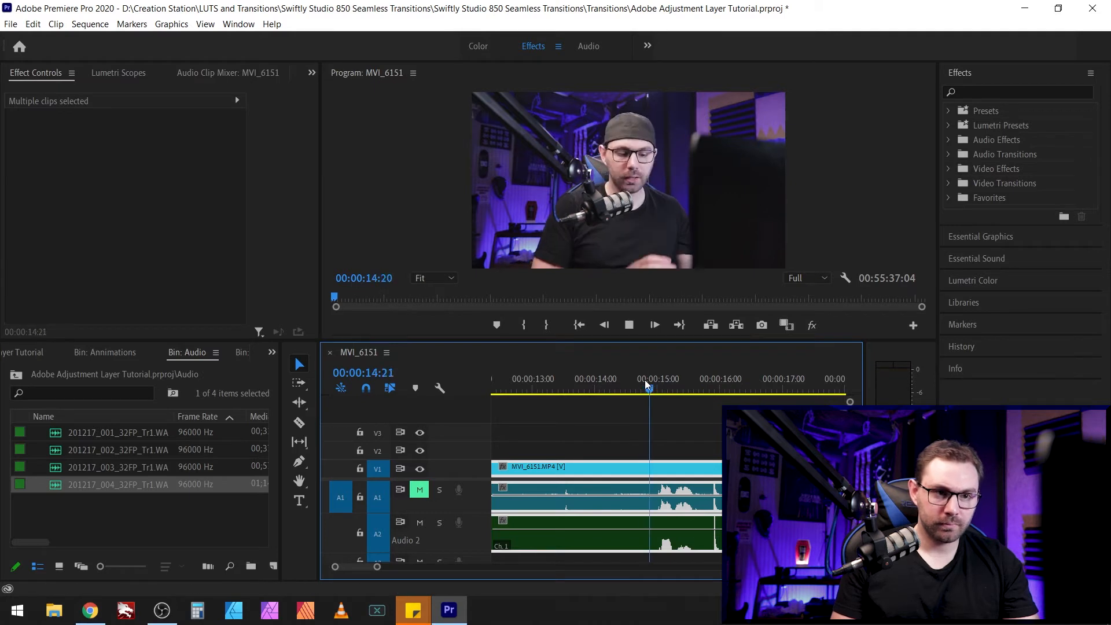
pyautogui.press('space')
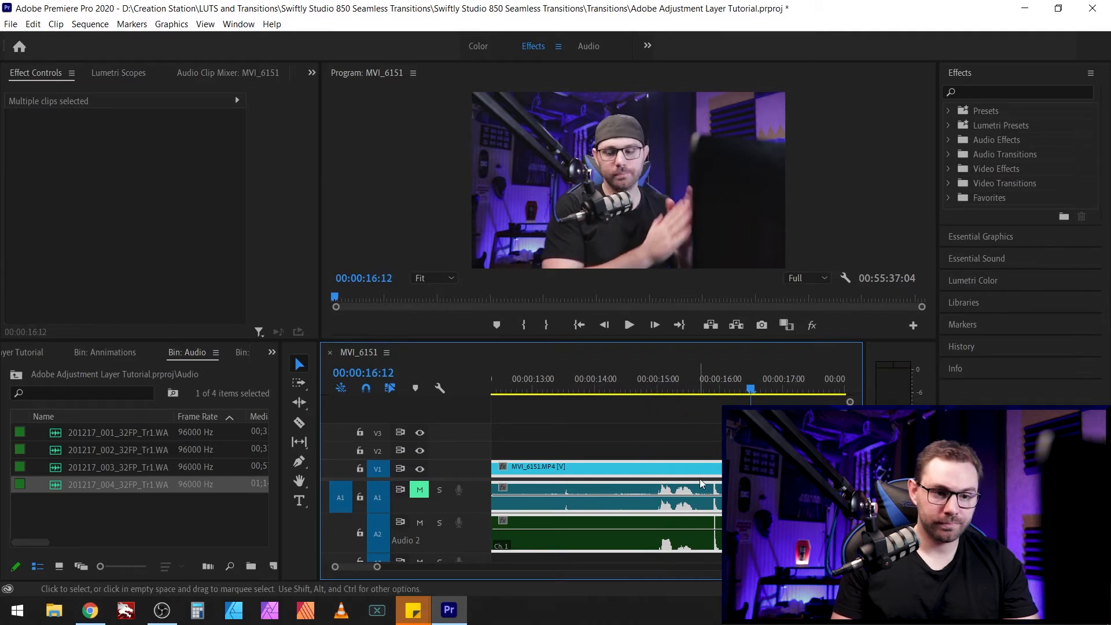
# - Move the second WAV recording on A2 so it starts at 00:07:31:09, offset from the beginning of MVI_6152
pyautogui.scroll(-2, 709, 499)
pyautogui.scroll(-5, 709, 499)
pyautogui.click(560, 526)
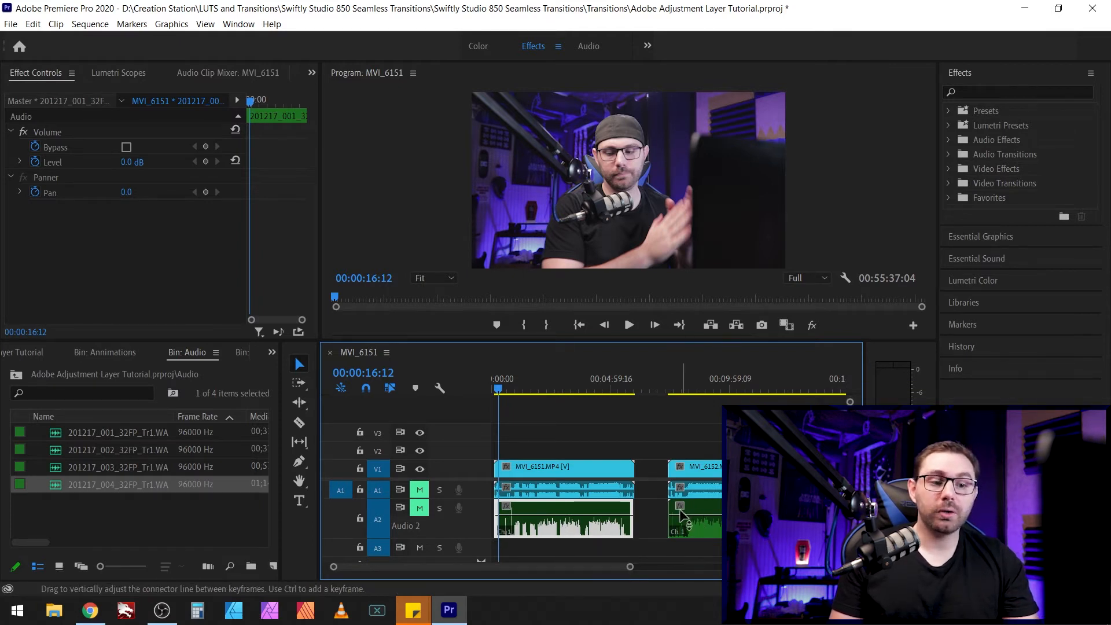
pyautogui.scroll(-3, 680, 512)
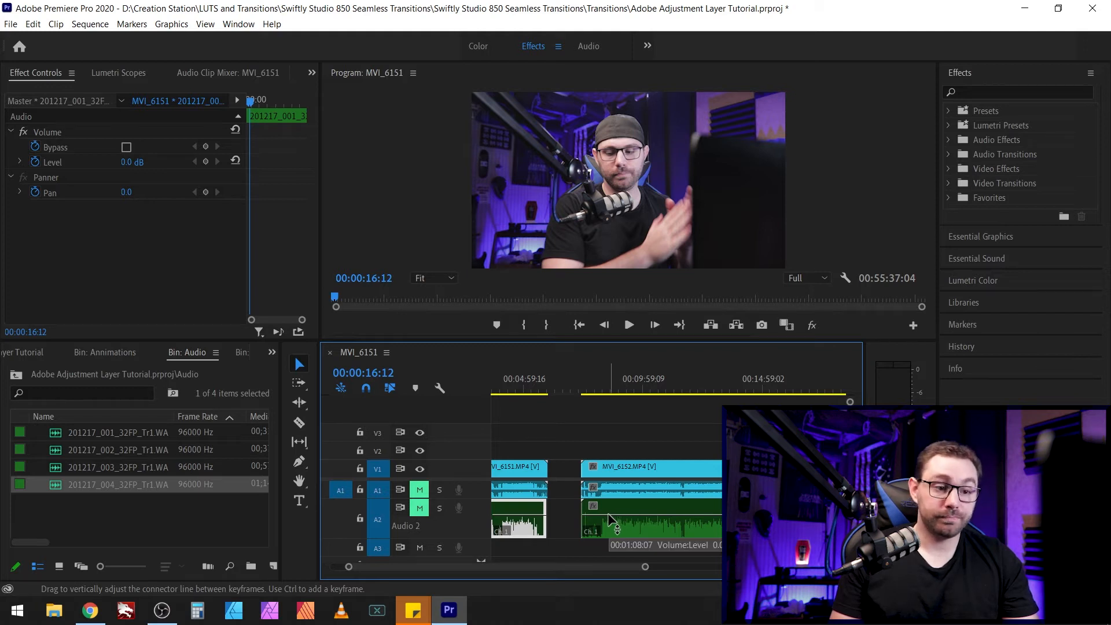
pyautogui.keyDown('alt'); pyautogui.scroll(10, 574, 503); pyautogui.keyUp('alt')
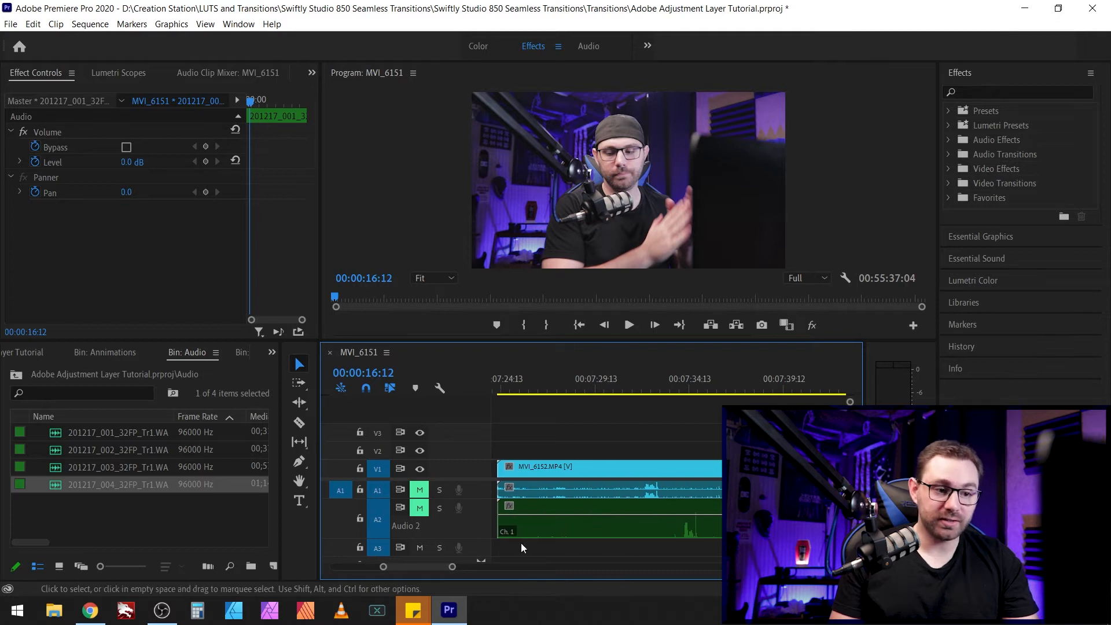
pyautogui.moveTo(507, 531); pyautogui.dragTo(629, 530)
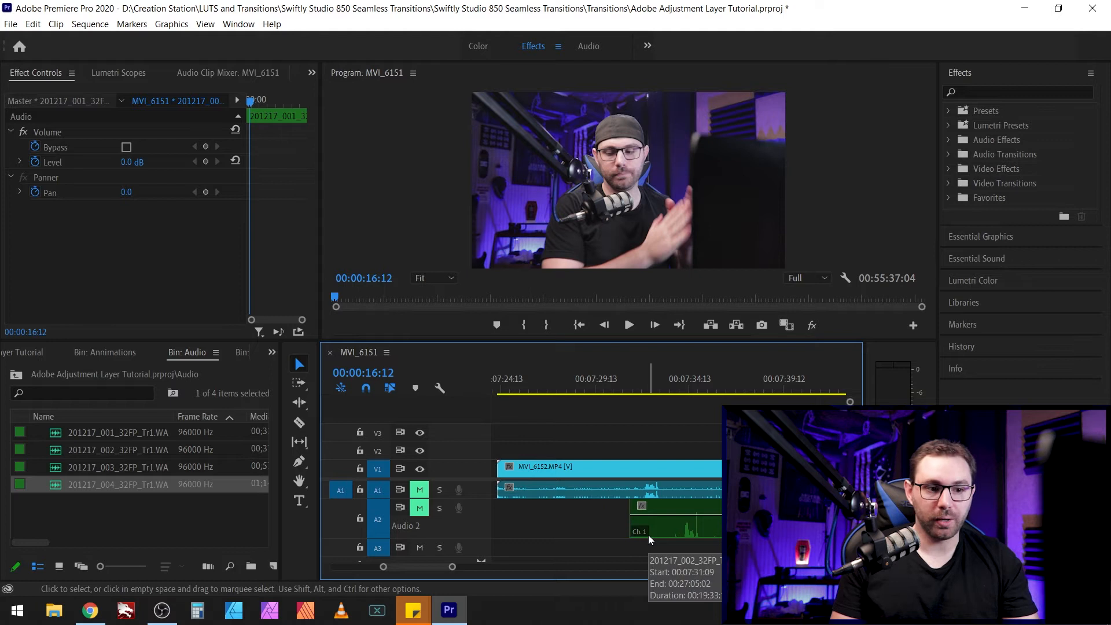
# - Expand audio track A1 and enlarge the timeline area to see the waveforms at the start of MVI_6152 in detail
pyautogui.scroll(2, 647, 533)
pyautogui.scroll(1, 647, 527)
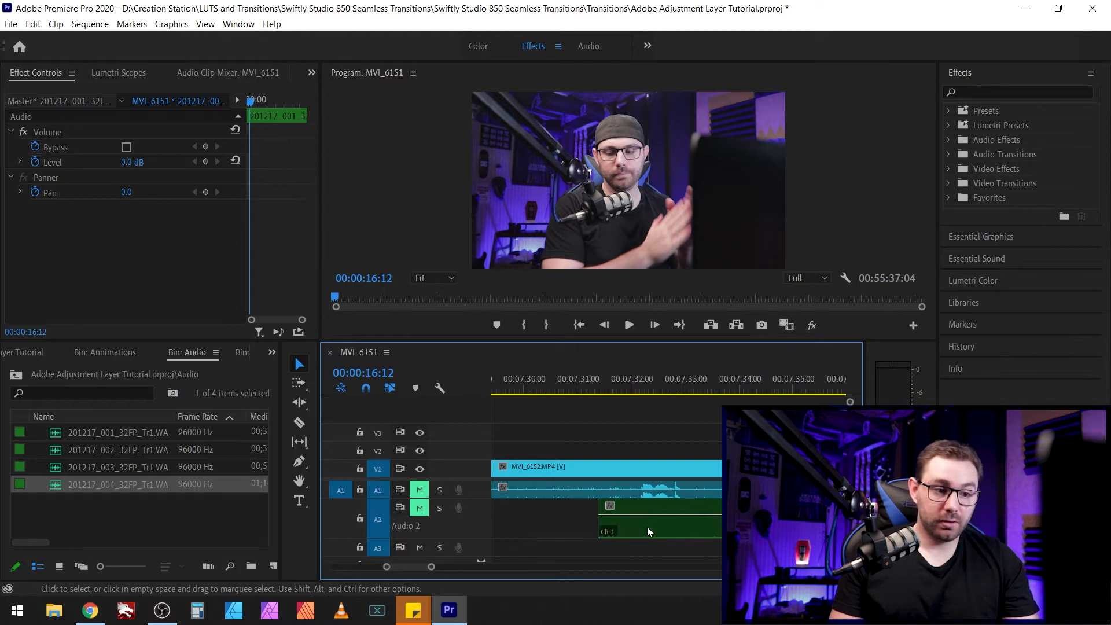
pyautogui.doubleClick(474, 487)
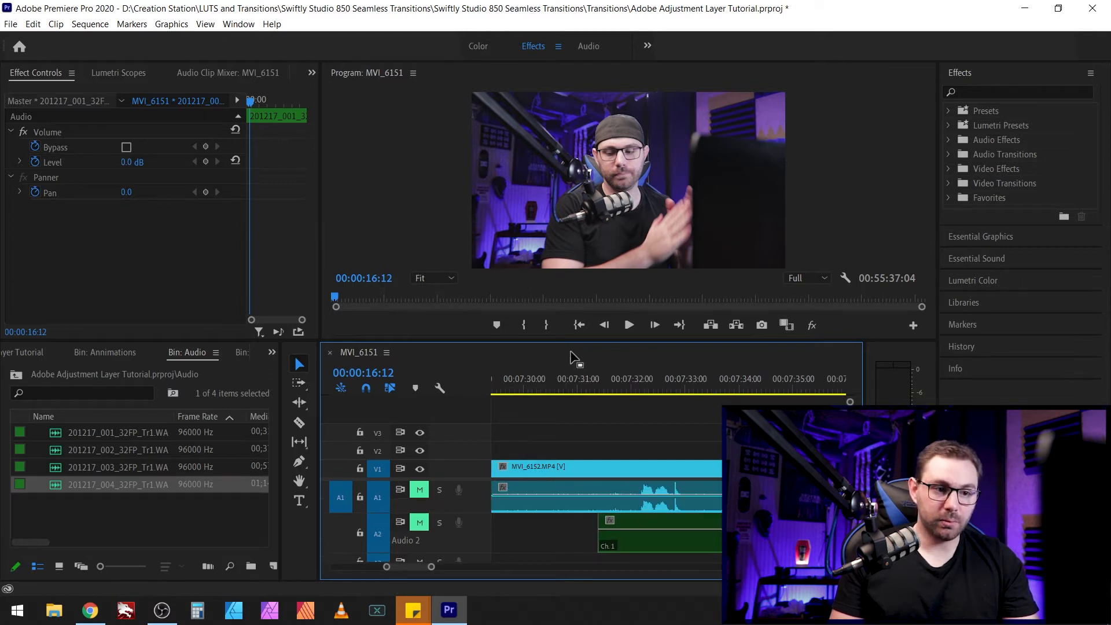
pyautogui.moveTo(577, 343); pyautogui.dragTo(577, 289)
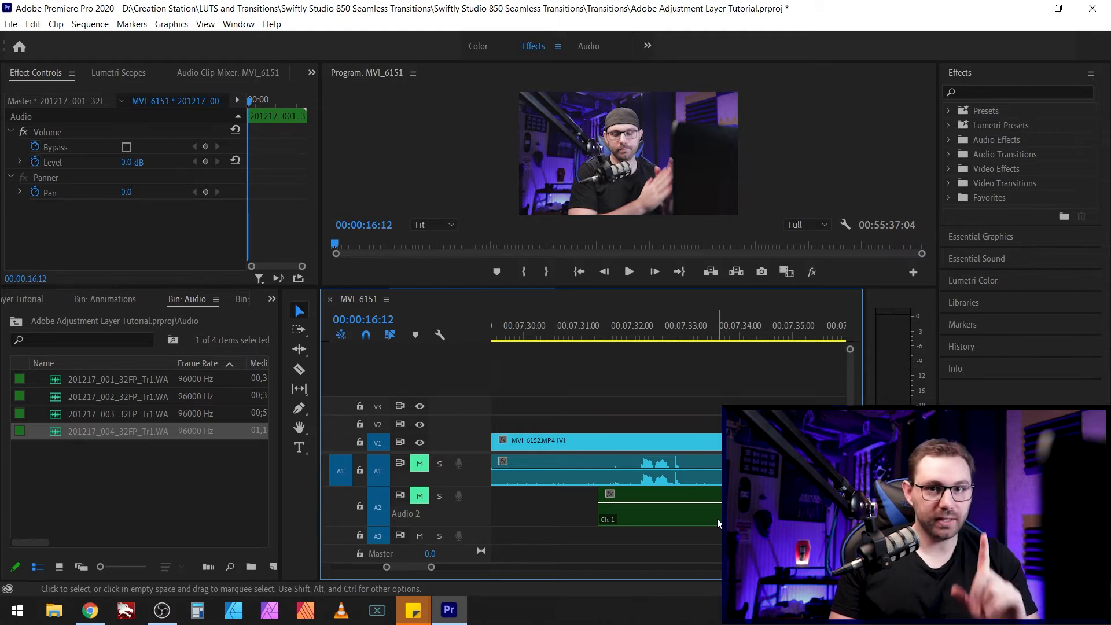
# - Slide the second WAV recording on A2 so its clap peak lines up with the camera audio's peak near 00:07:32:20
pyautogui.moveTo(717, 518); pyautogui.dragTo(664, 516)
pyautogui.scroll(3, 633, 536)
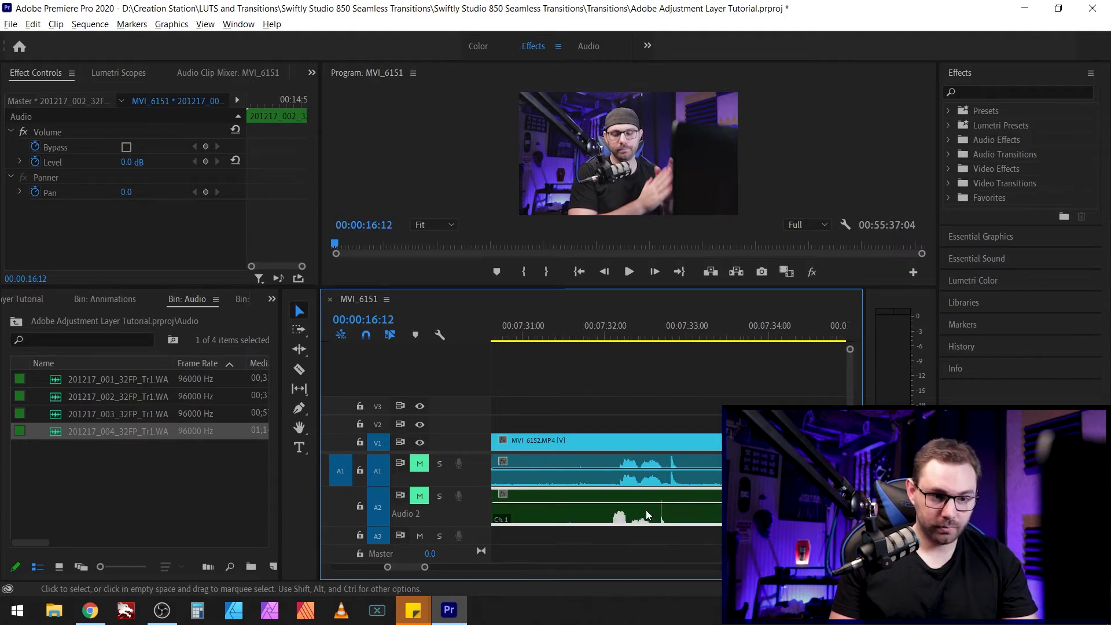
pyautogui.moveTo(641, 519); pyautogui.dragTo(659, 519)
pyautogui.scroll(3, 689, 518)
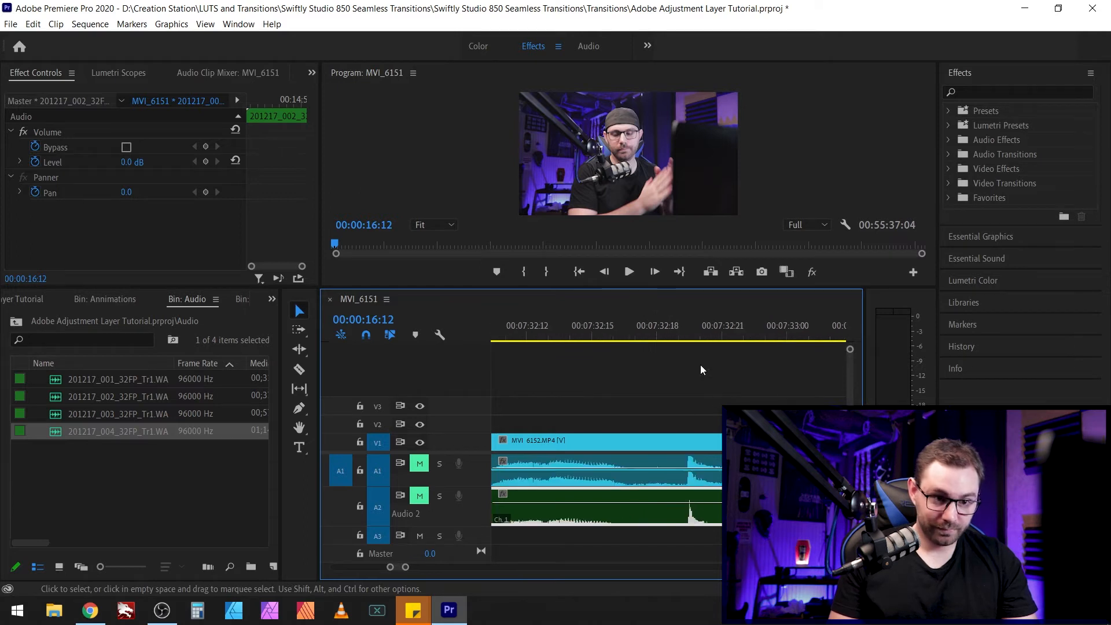
pyautogui.click(688, 339)
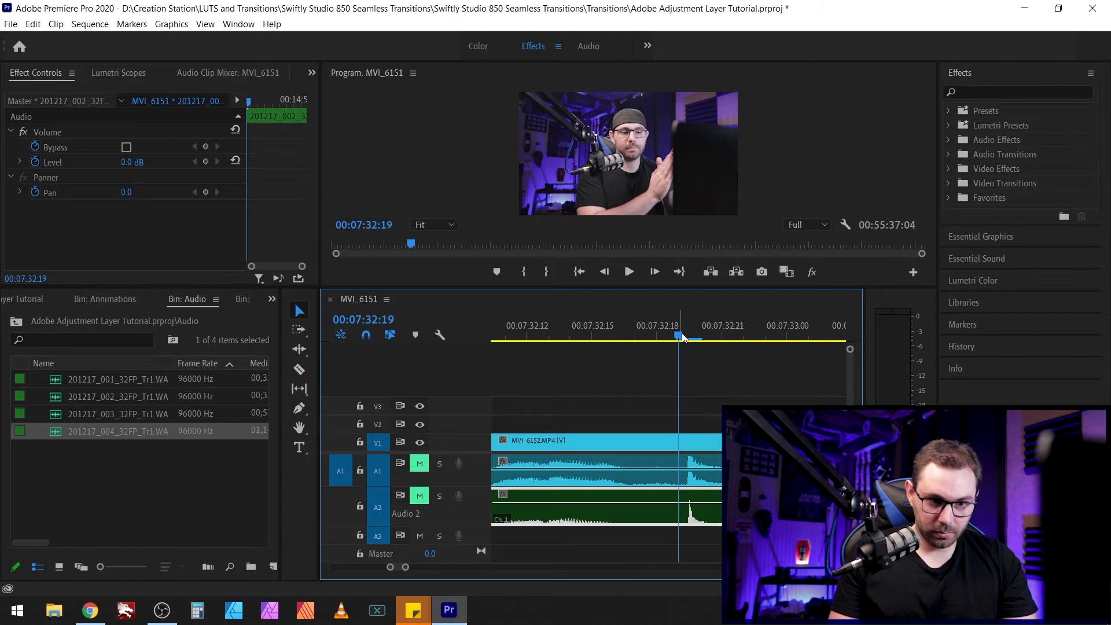
pyautogui.click(701, 339)
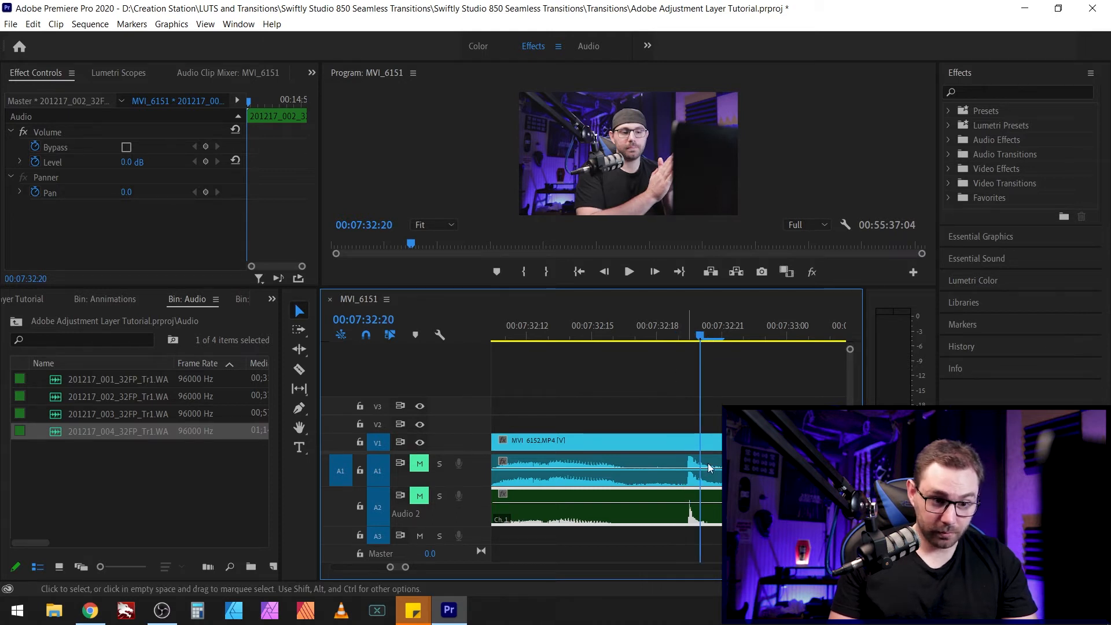
pyautogui.moveTo(715, 523); pyautogui.dragTo(714, 517)
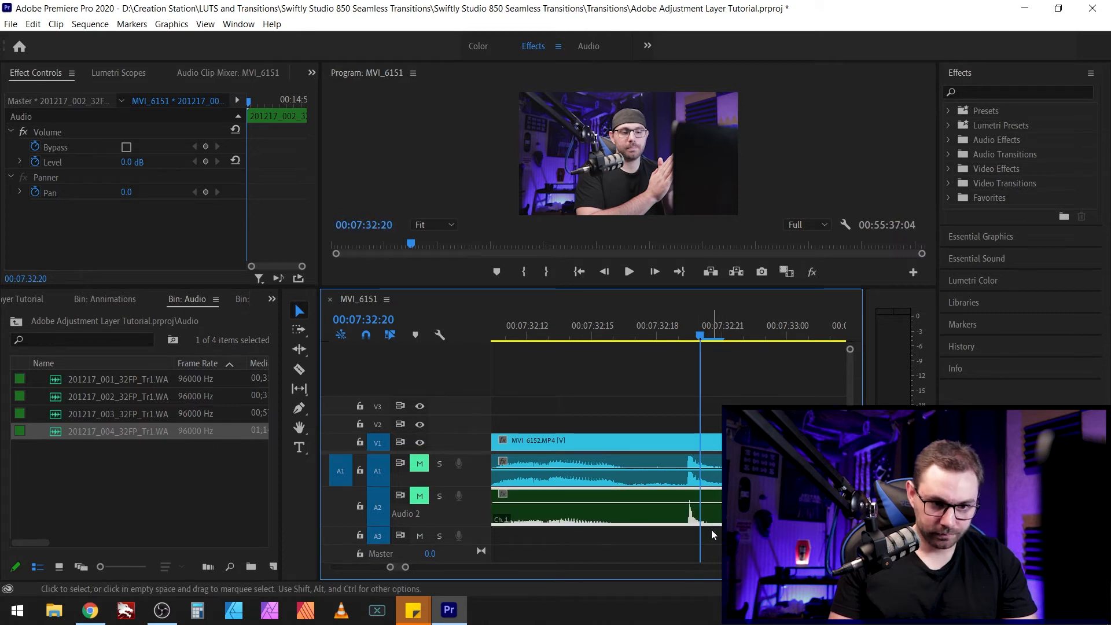
pyautogui.moveTo(695, 527)
pyautogui.mouseDown()
pyautogui.moveTo(716, 527)
pyautogui.moveTo(710, 519)
pyautogui.mouseUp()
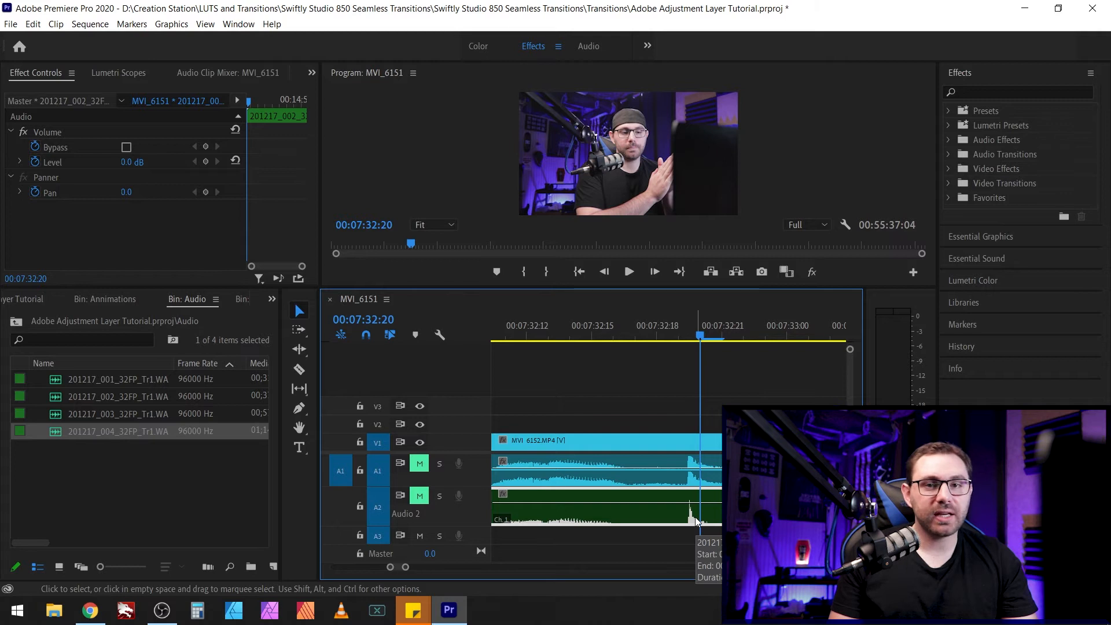
# - Unmute A2 and play the clap section from about 00:07:32:03 to check the WAV audio against the picture of MVI_6152
pyautogui.scroll(-6, 694, 520)
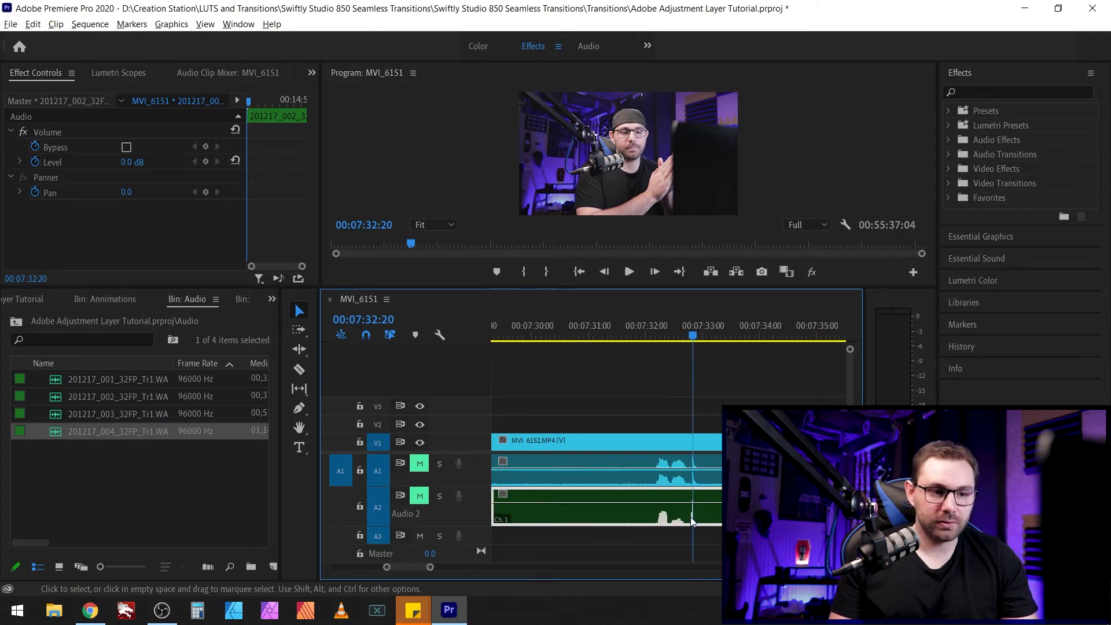
pyautogui.scroll(-3, 693, 521)
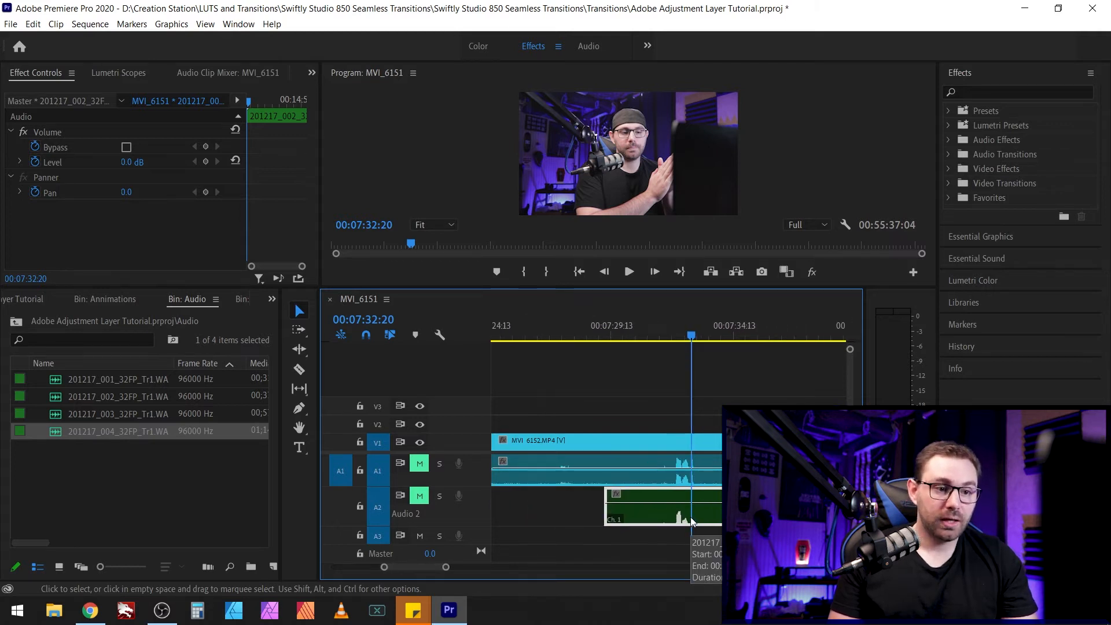
pyautogui.click(421, 496)
pyautogui.click(654, 334)
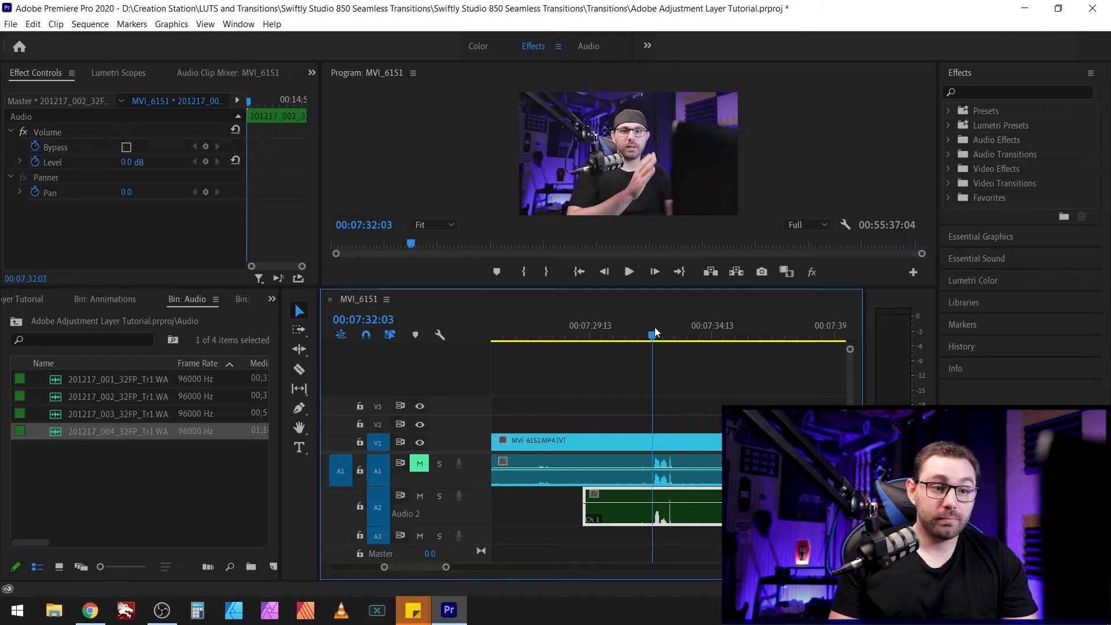
pyautogui.press('space')
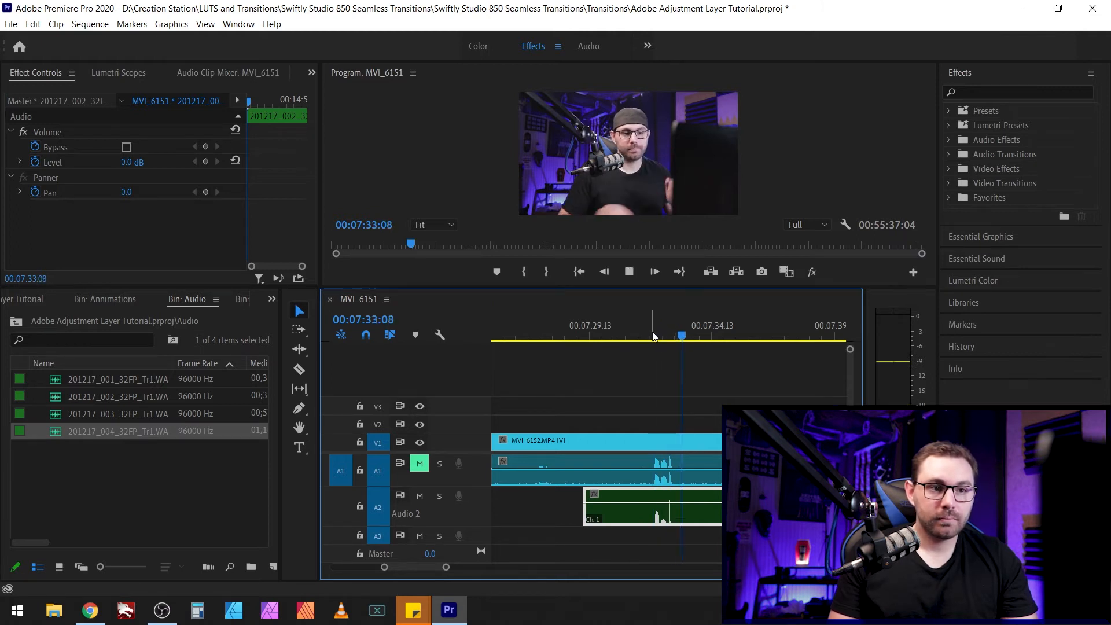
pyautogui.scroll(3, 670, 397)
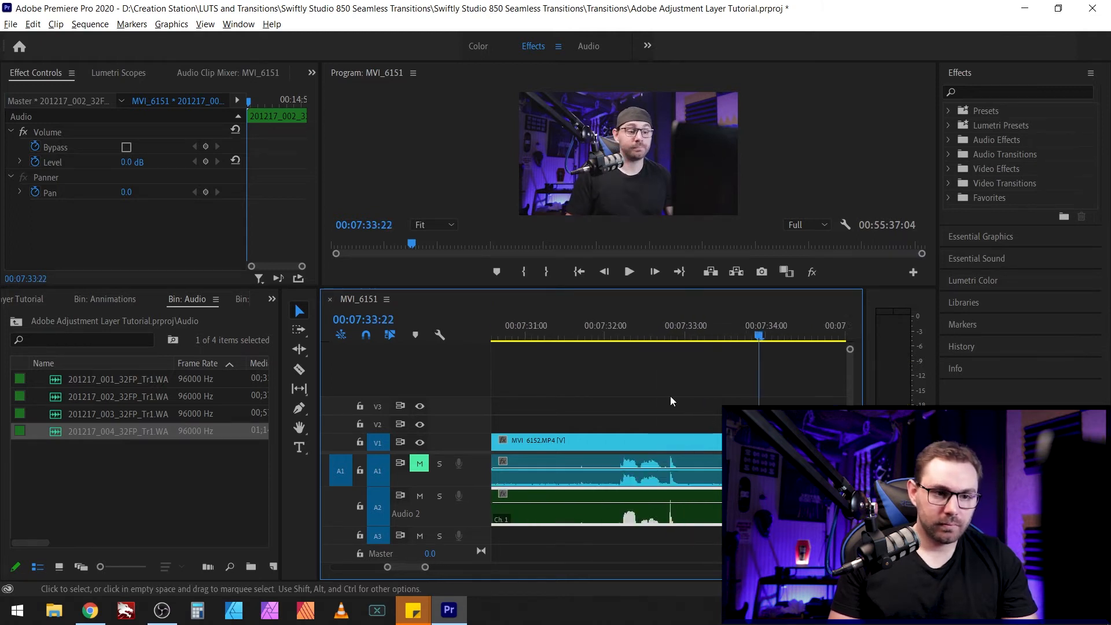
pyautogui.click(603, 327)
pyautogui.press('space')
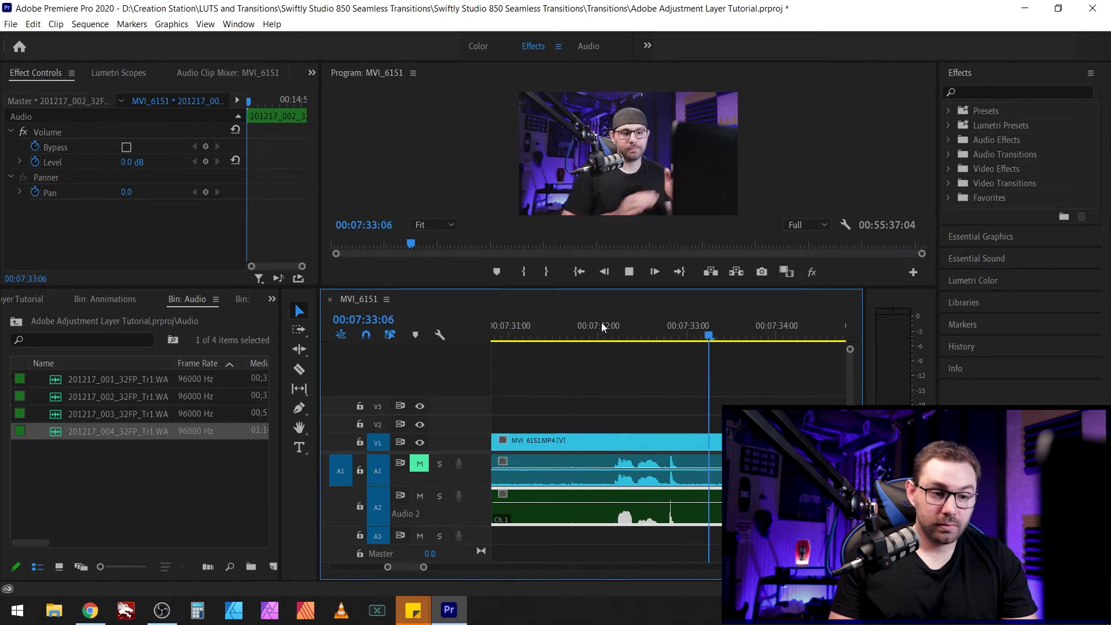
# - Trim the beginning of MVI_6152 to match the start of the second WAV recording on A2
pyautogui.scroll(-3, 674, 493)
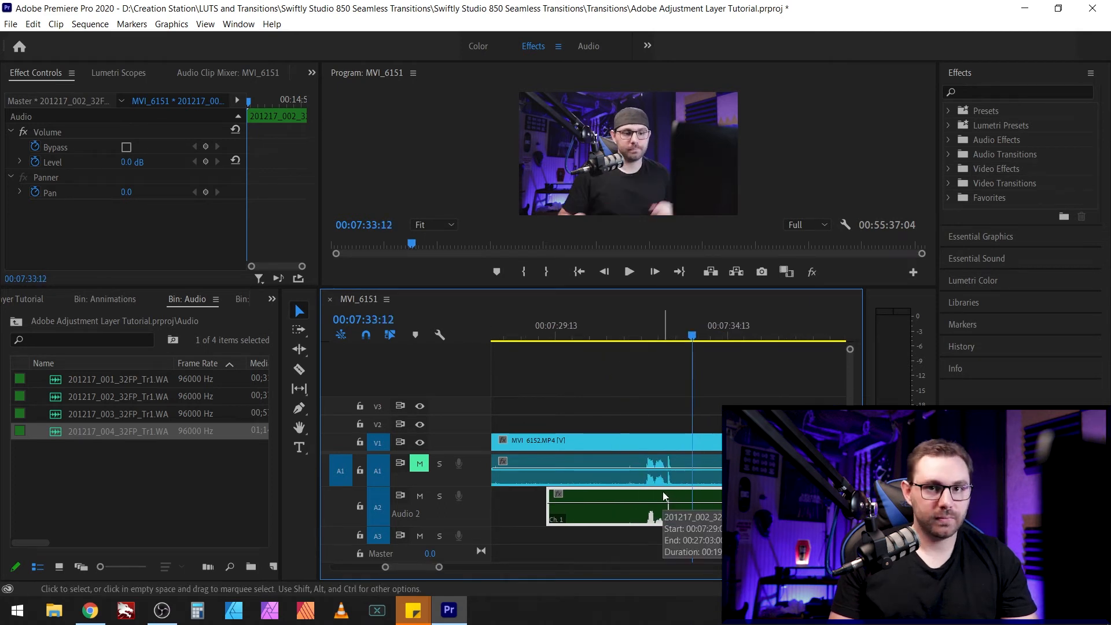
pyautogui.scroll(-4, 664, 496)
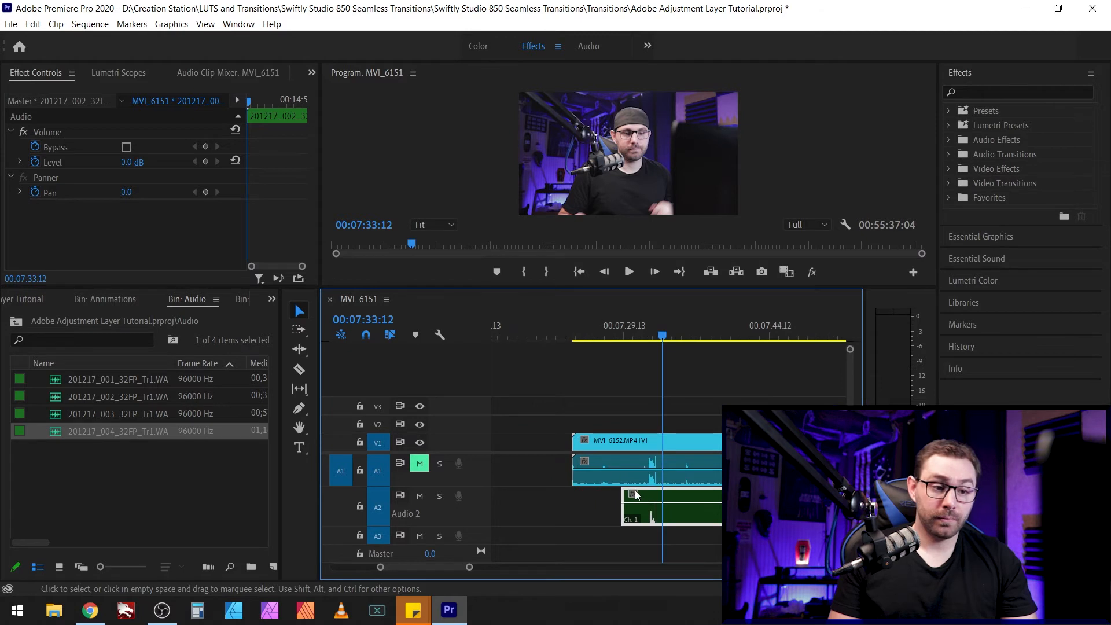
pyautogui.moveTo(582, 431); pyautogui.dragTo(613, 443)
# - Unlink the video and audio of MVI_6153 and delete its camera audio from A1
pyautogui.scroll(-3, 579, 510)
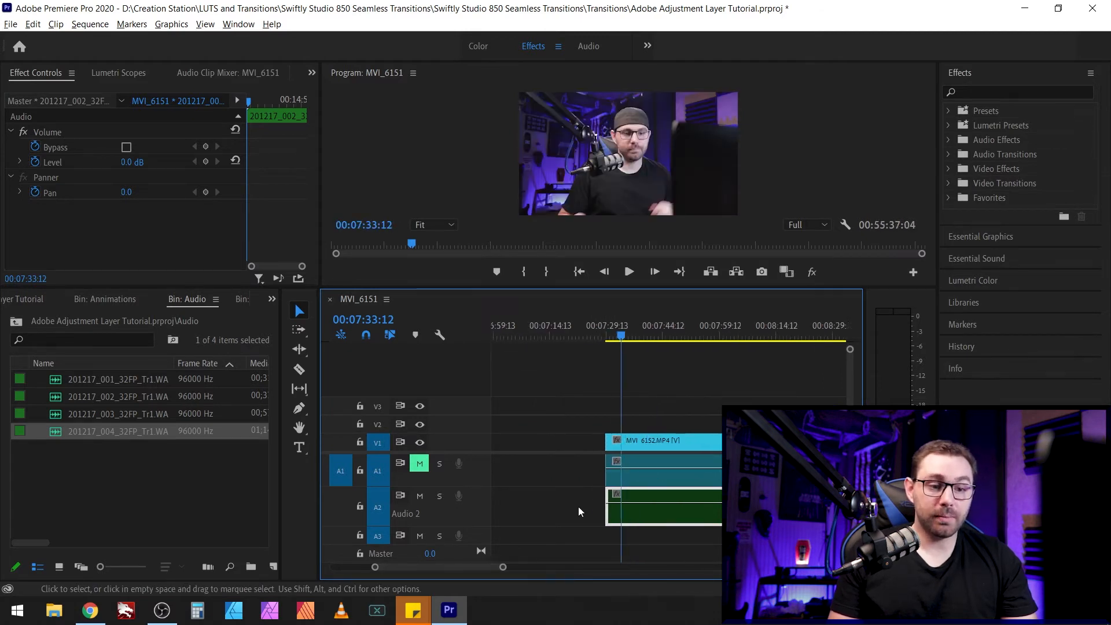
pyautogui.scroll(-5, 573, 511)
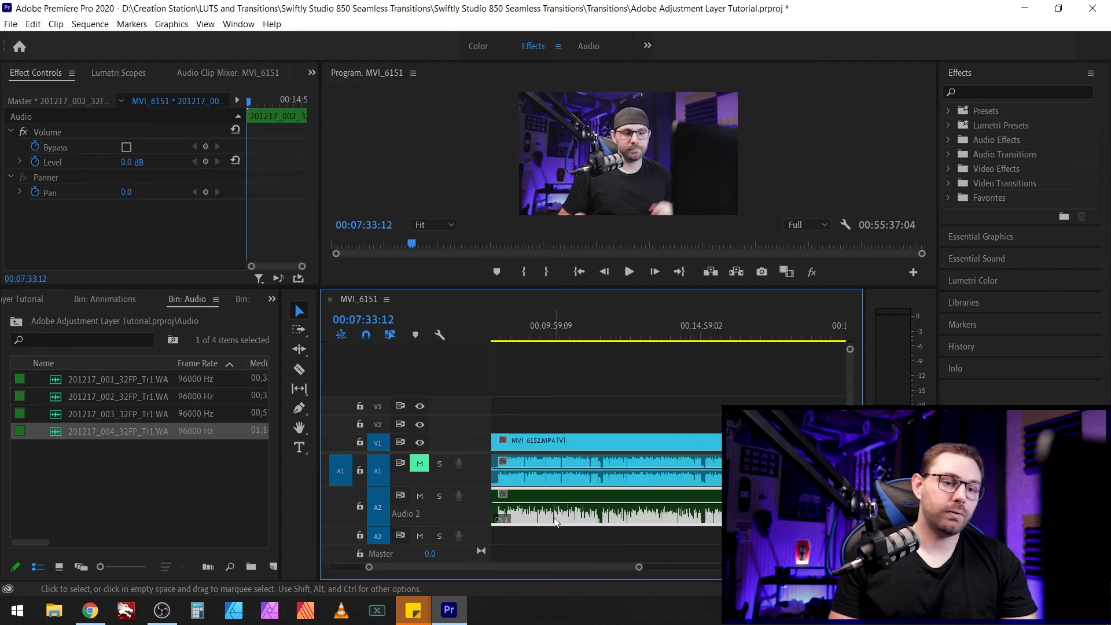
pyautogui.scroll(-5, 614, 509)
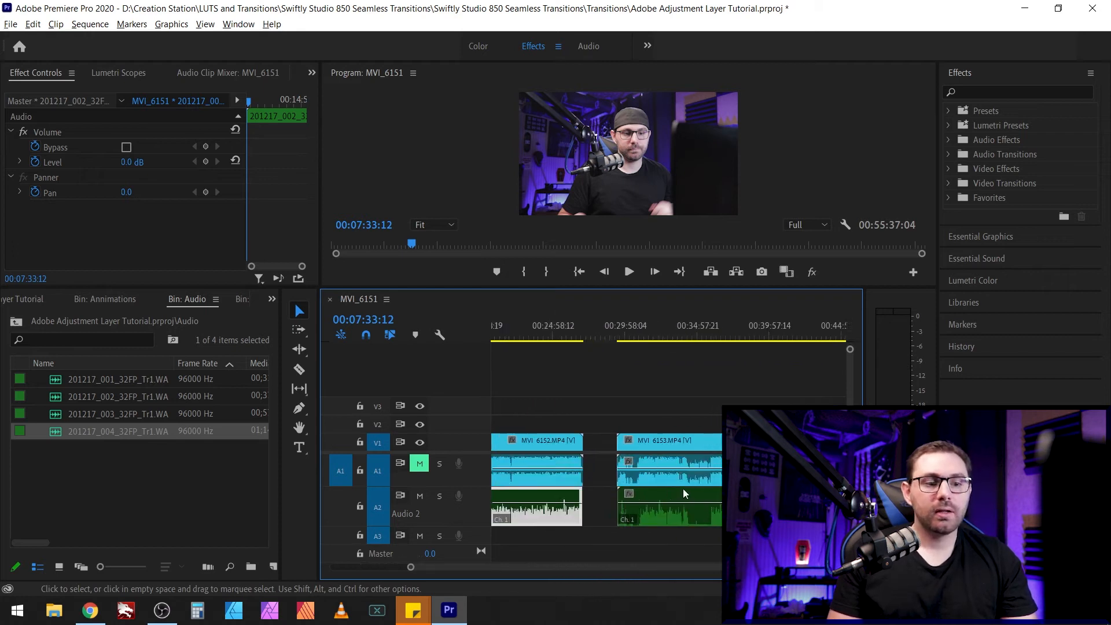
pyautogui.rightClick(636, 499)
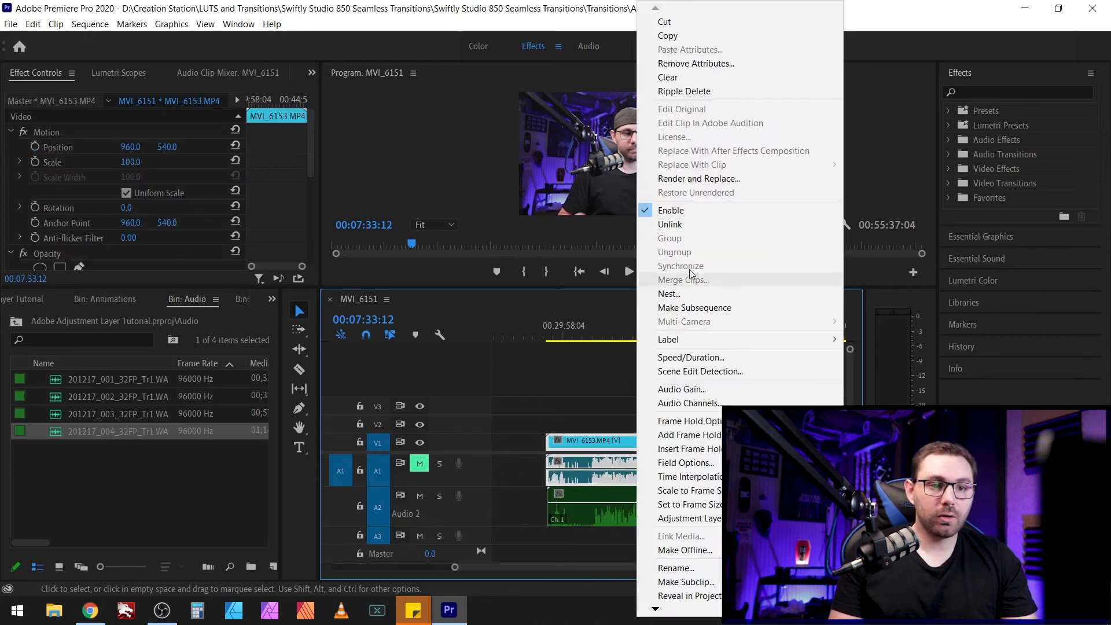
pyautogui.click(681, 225)
pyautogui.click(613, 472)
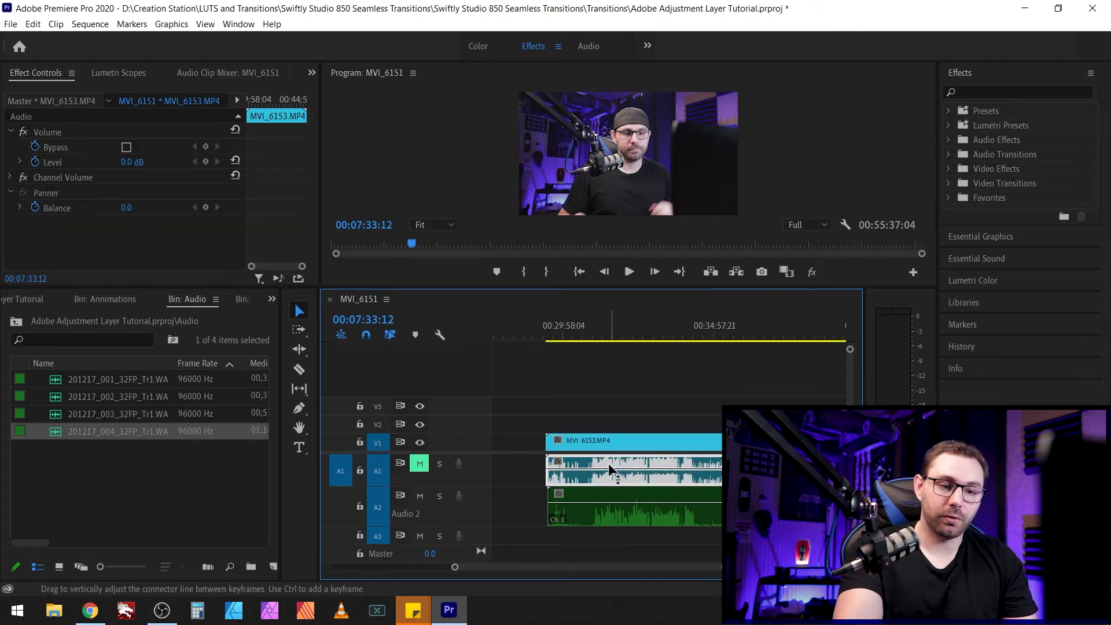
pyautogui.press('Delete')
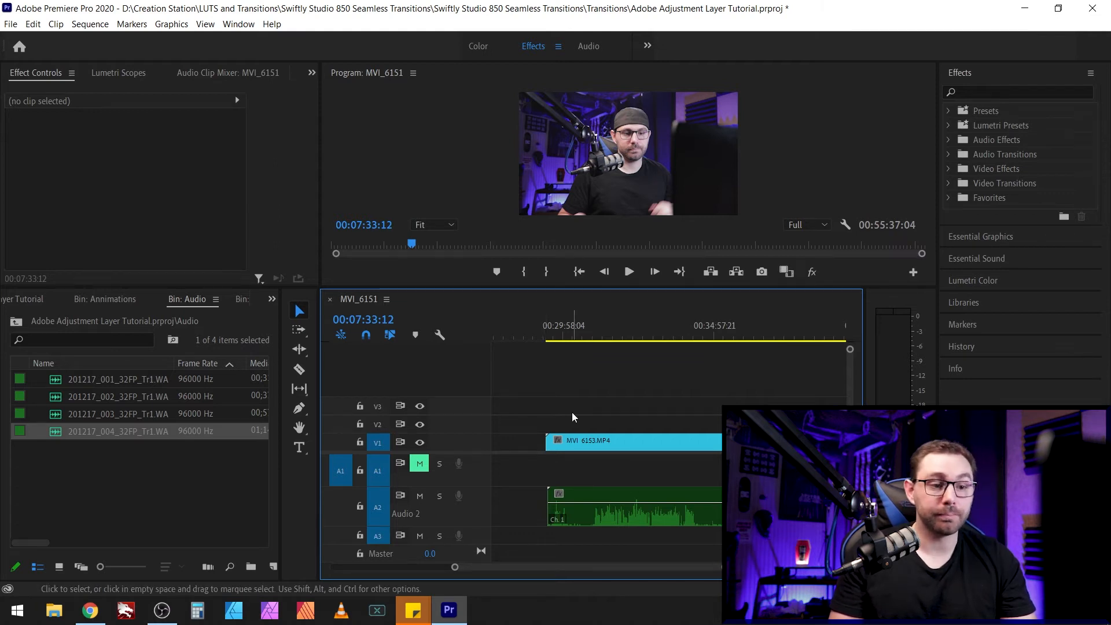
# - Play MVI_6153 briefly from 00:29:45:04, and set the playhead back to 00:29:41:07, just before the hand clap
pyautogui.scroll(5, 574, 417)
pyautogui.click(612, 338)
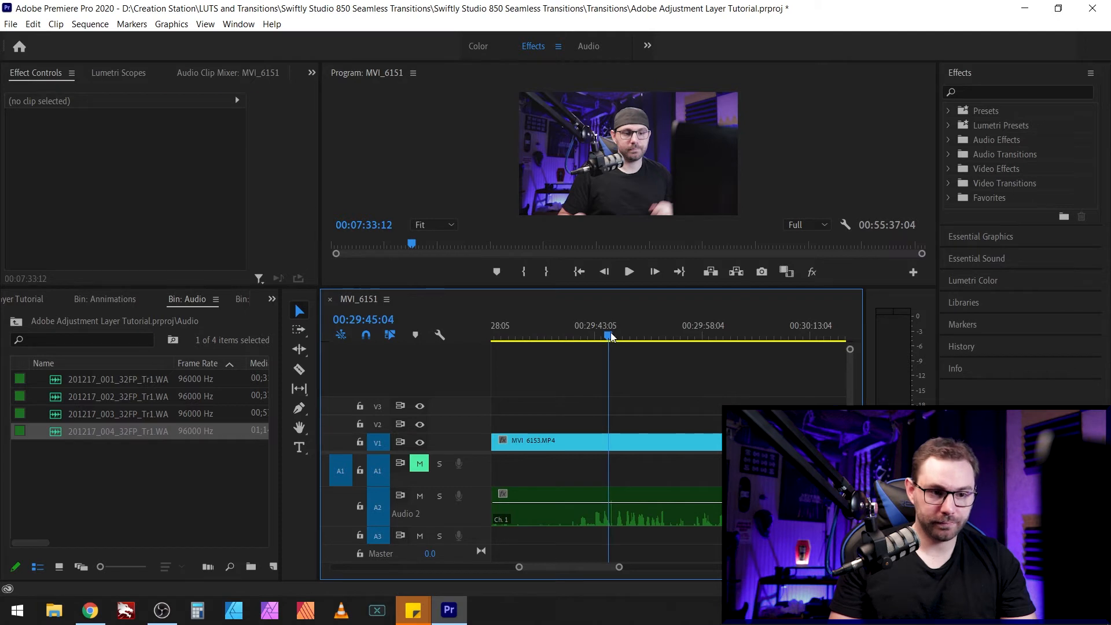
pyautogui.press('space')
pyautogui.press('space')
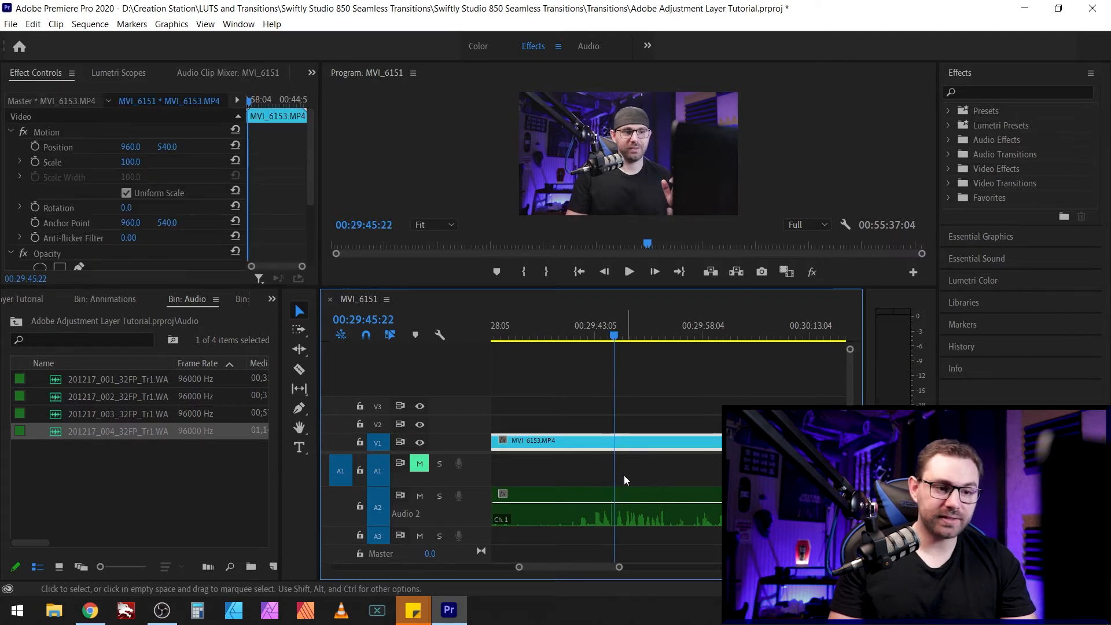
pyautogui.scroll(3, 626, 477)
pyautogui.scroll(-4, 623, 487)
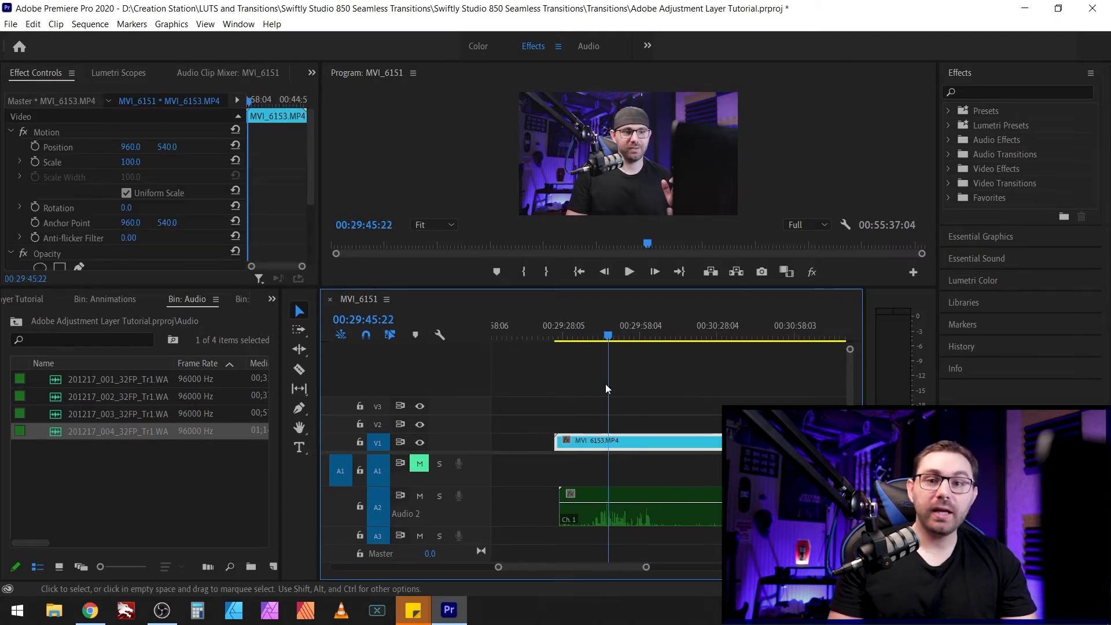
pyautogui.moveTo(609, 337); pyautogui.dragTo(598, 337)
pyautogui.press('alt')
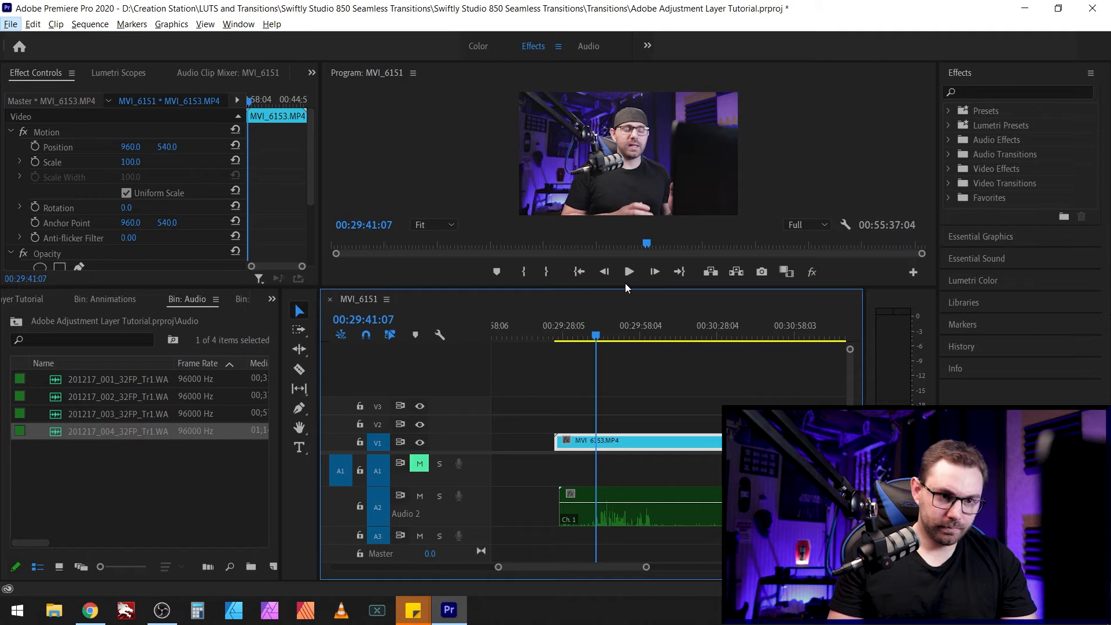
# - Enlarge the program monitor and step frame by frame to the moment the hands meet at 00:29:42:06
pyautogui.moveTo(627, 288); pyautogui.dragTo(628, 377)
pyautogui.click(649, 332)
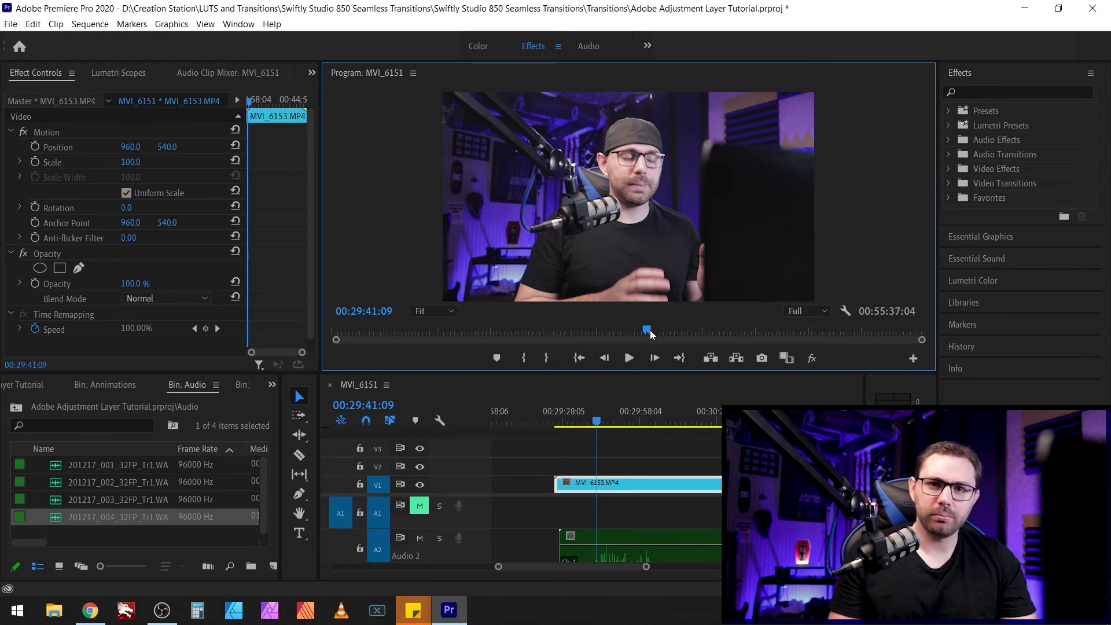
pyautogui.press('Right')
pyautogui.press('Right')
pyautogui.press('Right')
pyautogui.press('Right')
pyautogui.press('Right')
pyautogui.press('Right')
pyautogui.press('Right')
pyautogui.press('Right')
pyautogui.press('Right')
pyautogui.press('Right')
pyautogui.press('Right')
pyautogui.press('Right')
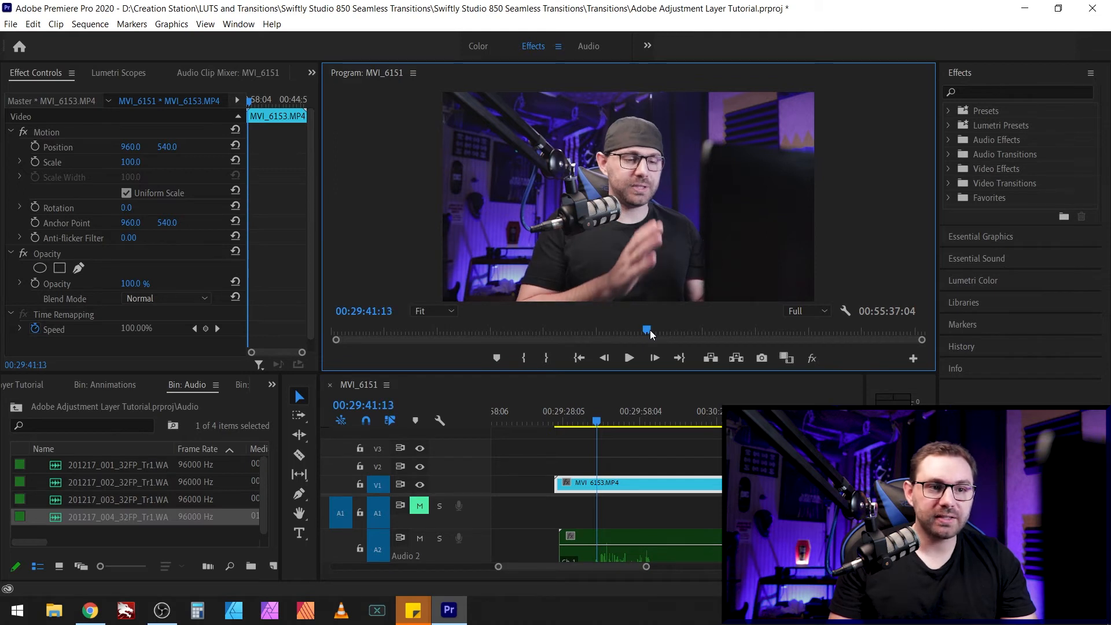
pyautogui.press('Right')
pyautogui.press('Right')
pyautogui.press('Right')
pyautogui.press('Right')
pyautogui.press('Right')
pyautogui.press('Right')
pyautogui.press('Right')
pyautogui.press('Right')
pyautogui.press('Right')
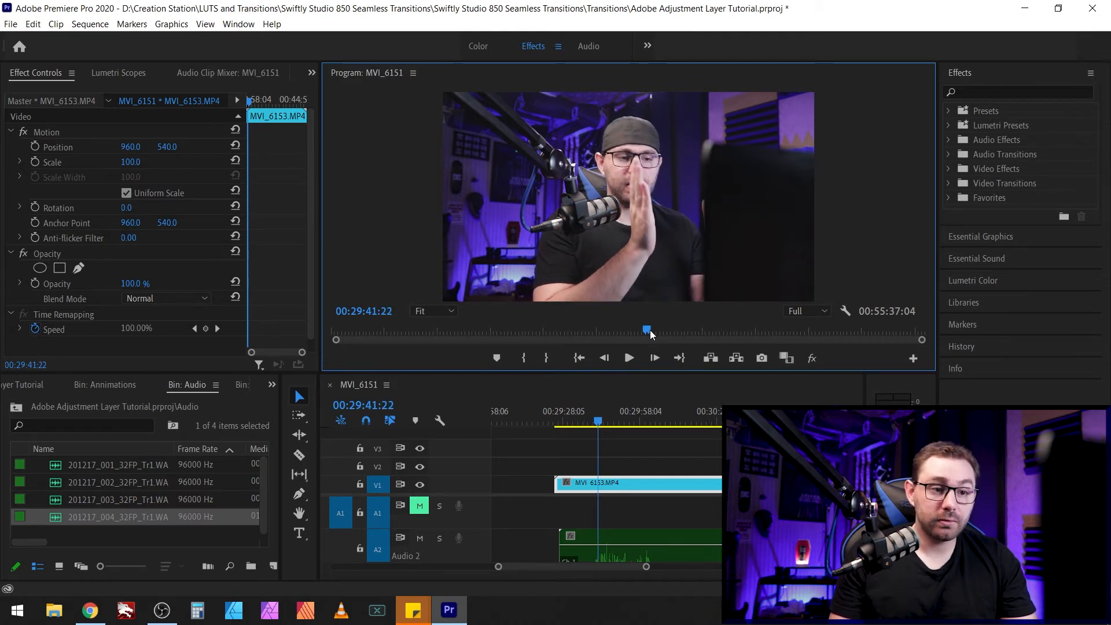
pyautogui.press('Left')
pyautogui.press('Right')
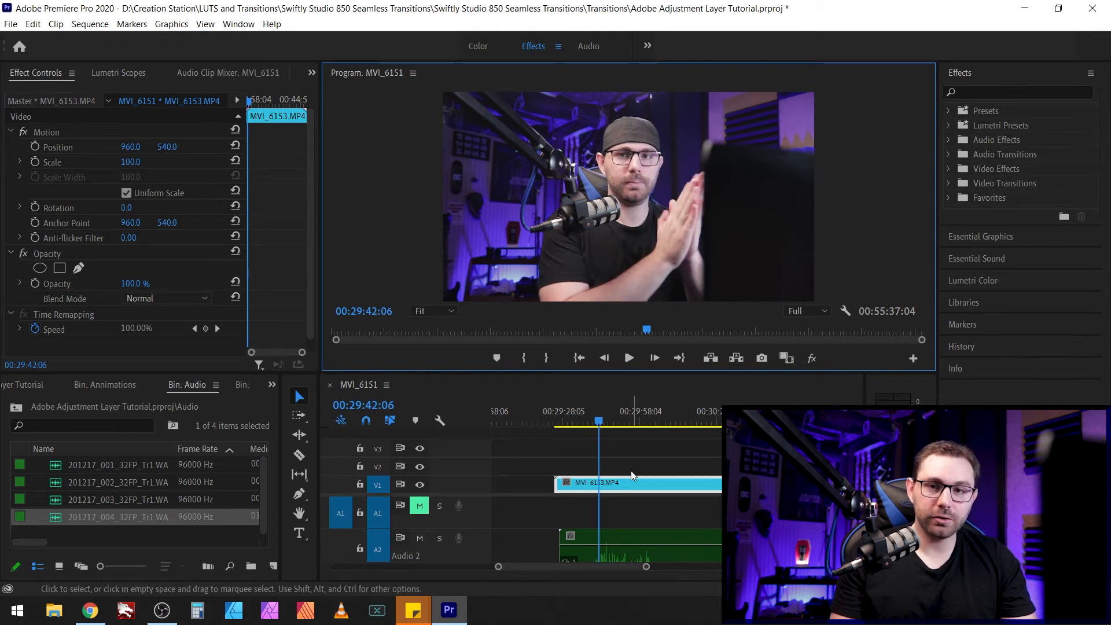
# - Move the 201217_003 WAV clip on A2 earlier so its hand-clap peak lines up with the playhead at 00:29:42:06
pyautogui.scroll(4, 578, 516)
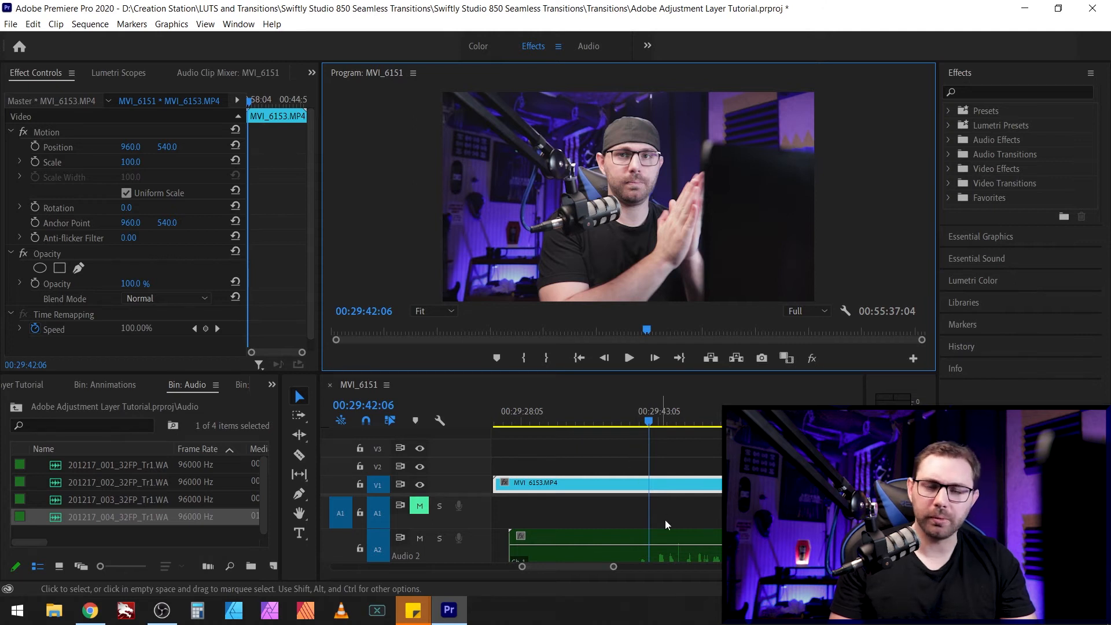
pyautogui.scroll(3, 643, 546)
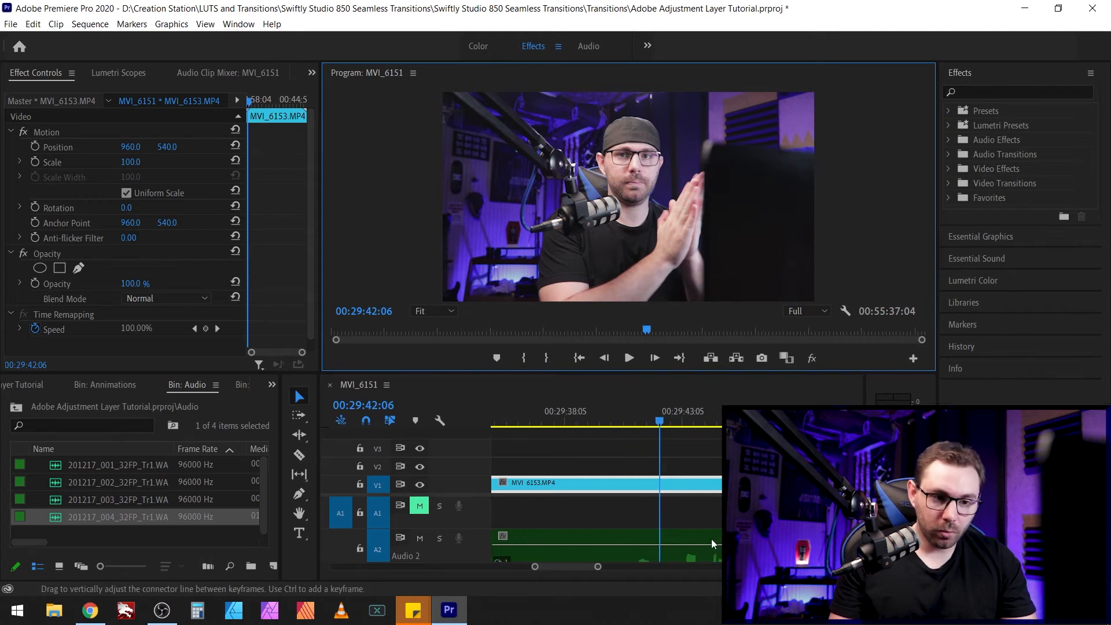
pyautogui.click(654, 546)
pyautogui.scroll(1, 654, 548)
pyautogui.scroll(2, 654, 544)
pyautogui.moveTo(651, 550); pyautogui.dragTo(624, 556)
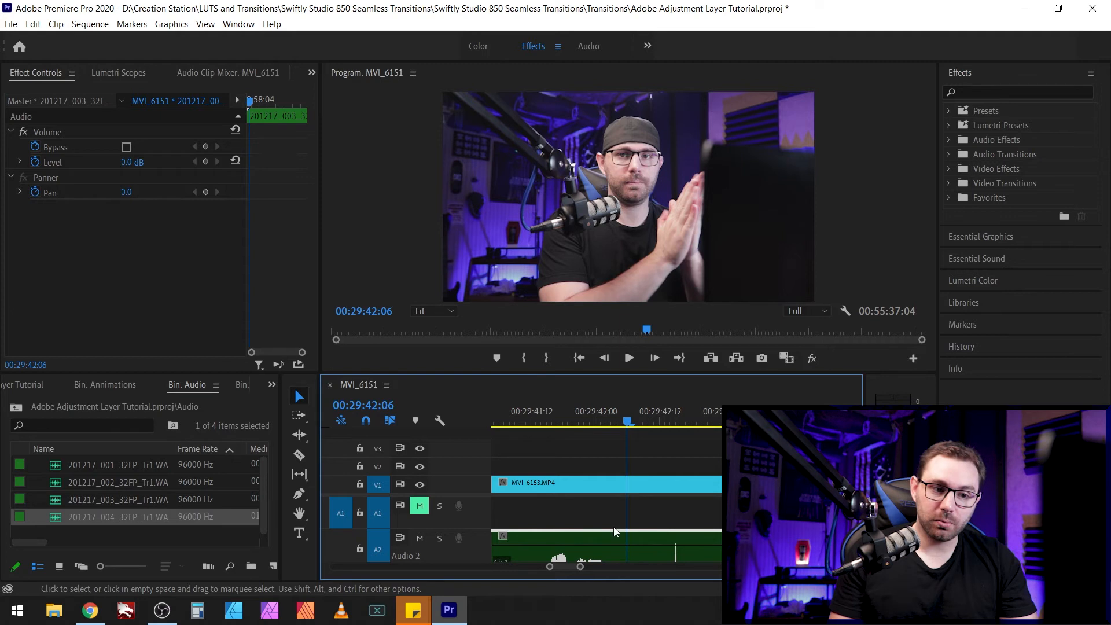
pyautogui.moveTo(677, 556); pyautogui.dragTo(646, 556)
# - Play the sequence from about 00:29:38:05 past the hand clap to check the sync of MVI_6153 with the WAV
pyautogui.scroll(-6, 654, 557)
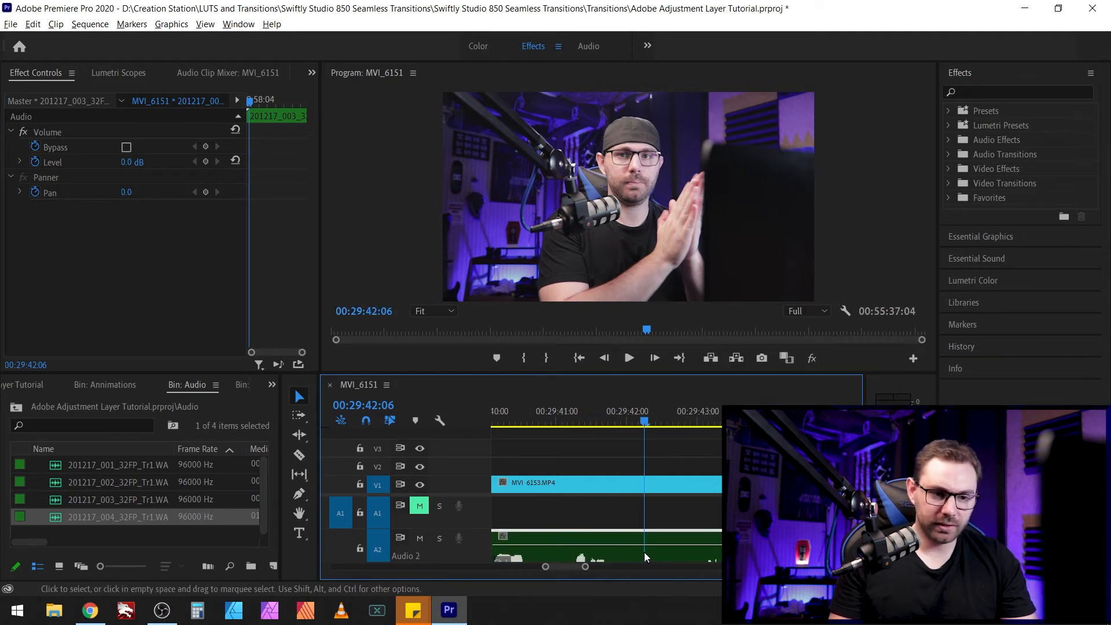
pyautogui.scroll(-5, 645, 557)
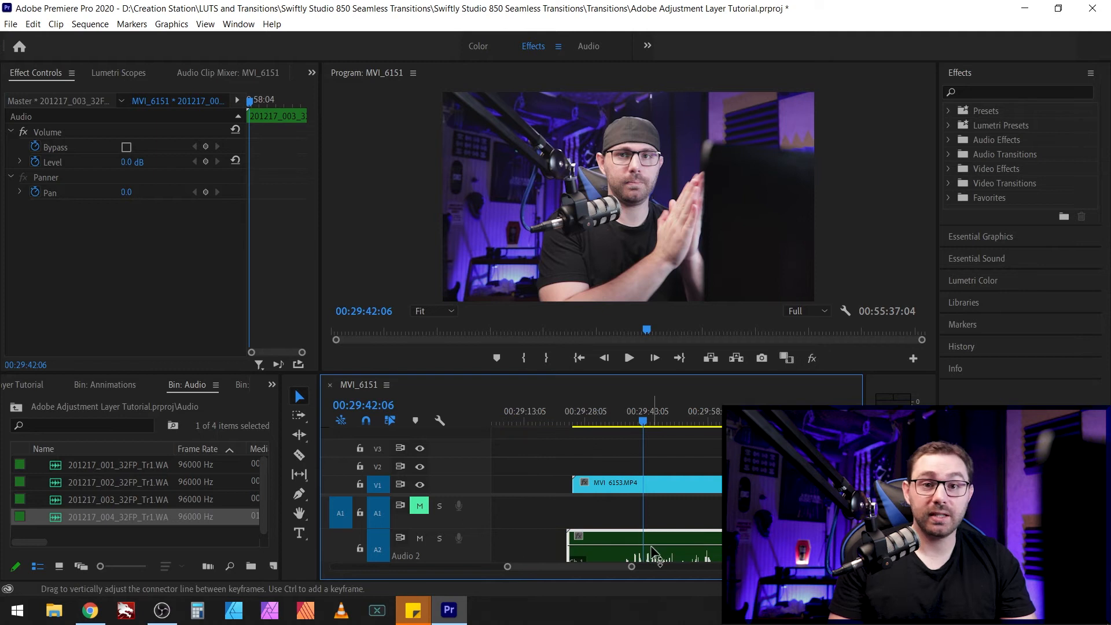
pyautogui.scroll(4, 646, 542)
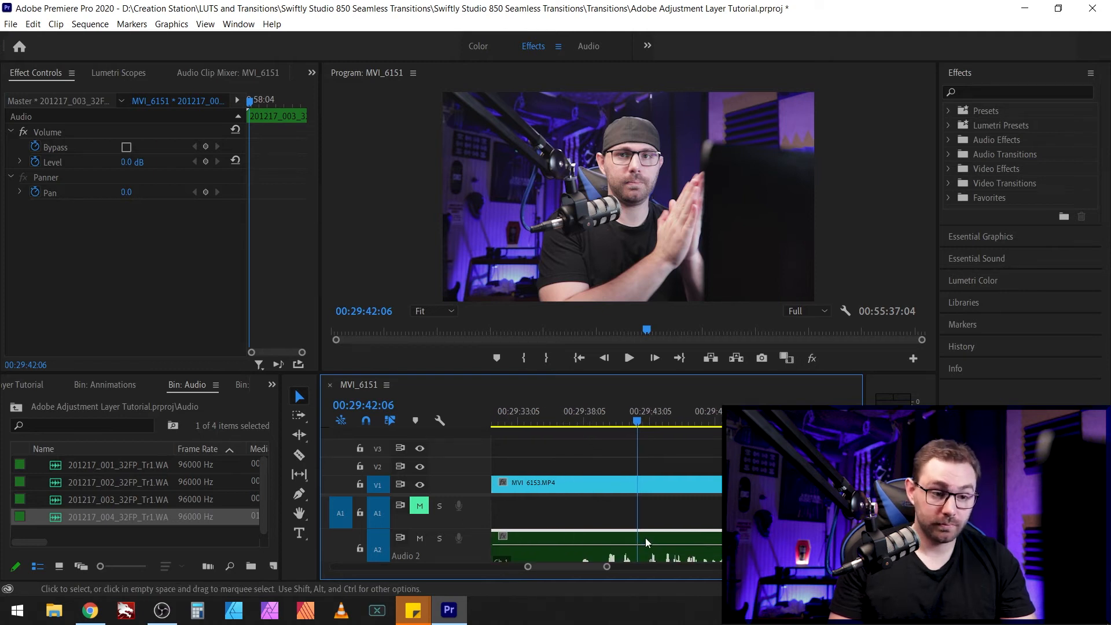
pyautogui.click(586, 423)
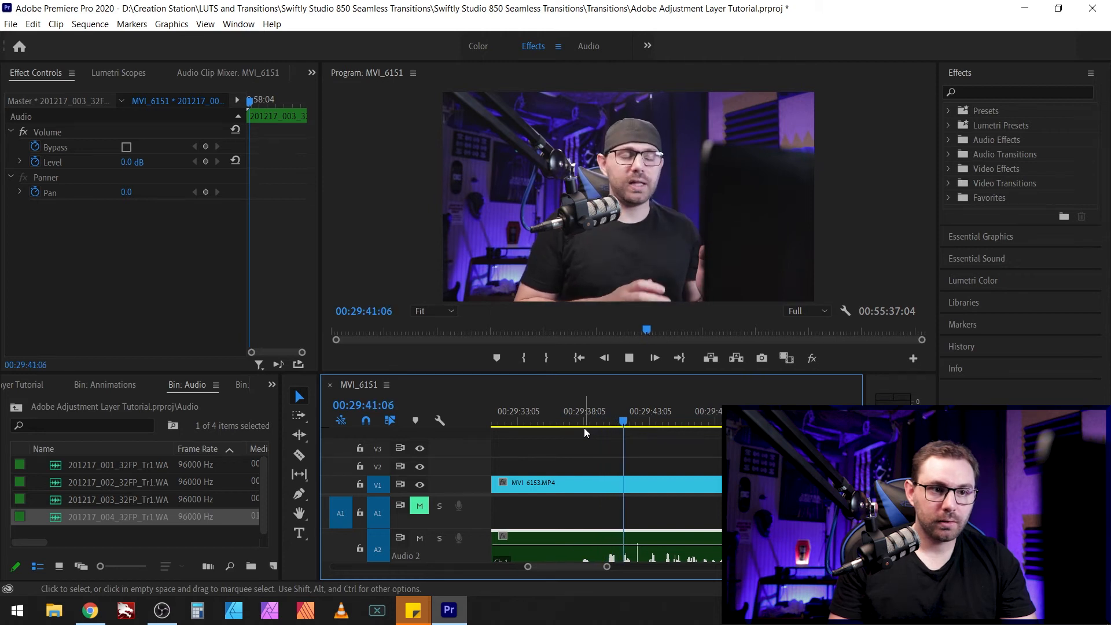
pyautogui.press('space')
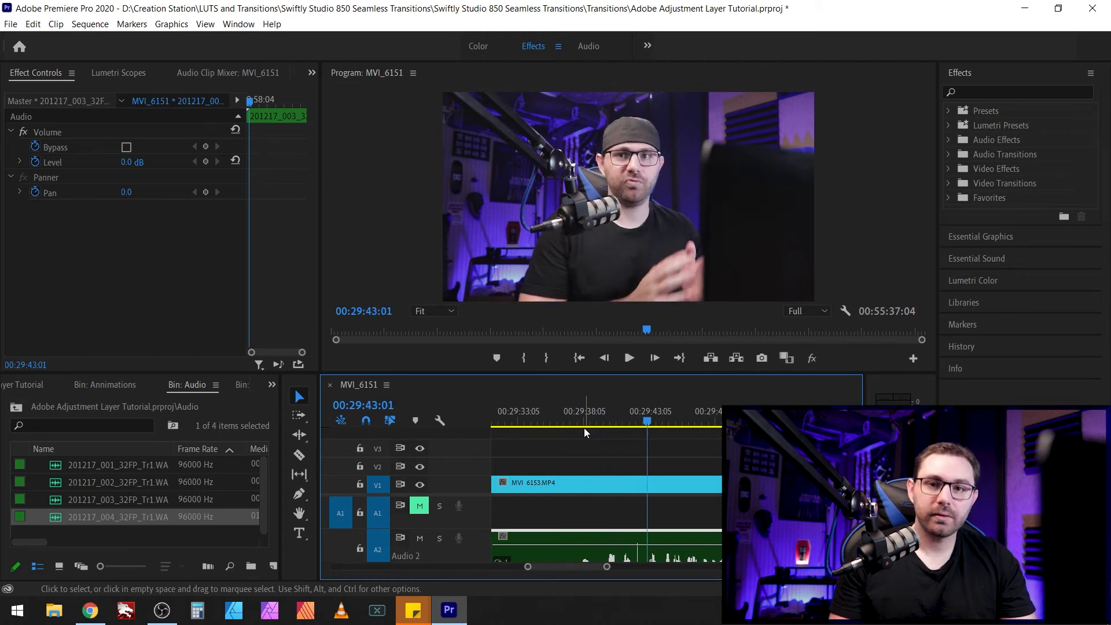
# - Trim the beginning of the 201217_003 WAV clip on A2 to match the start of MVI_6153
pyautogui.press('-')
pyautogui.press('-')
pyautogui.press('-')
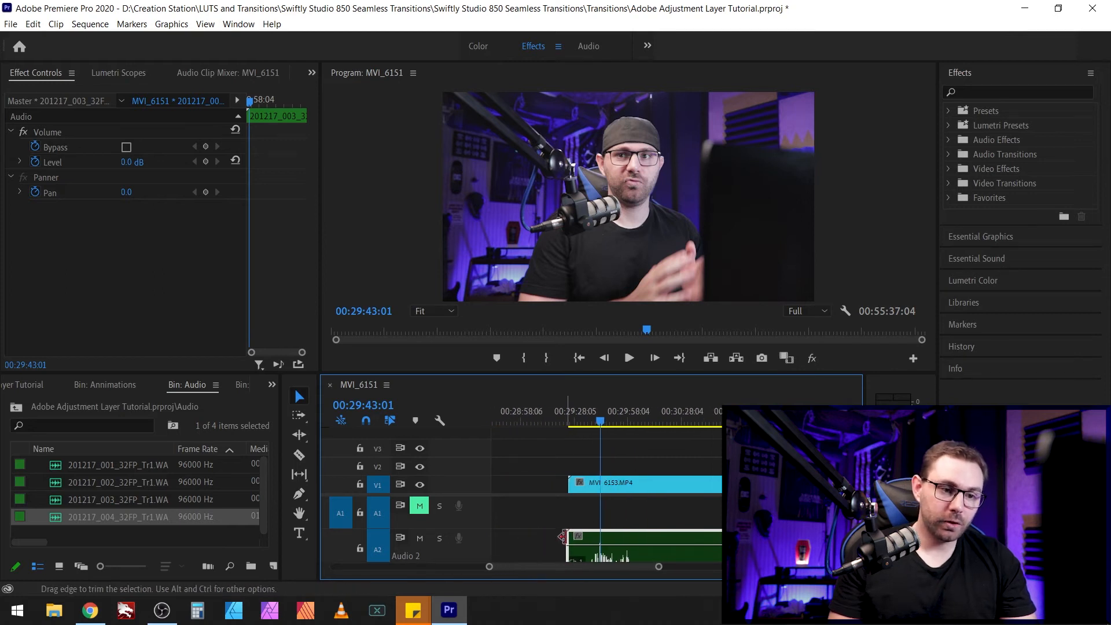
pyautogui.moveTo(565, 536); pyautogui.dragTo(571, 535)
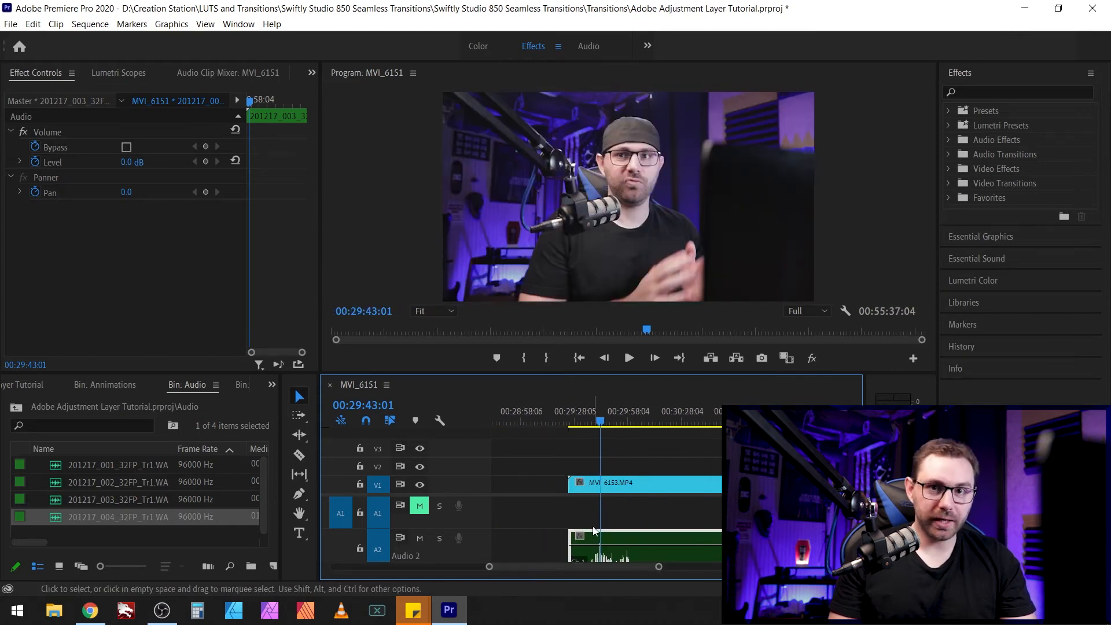